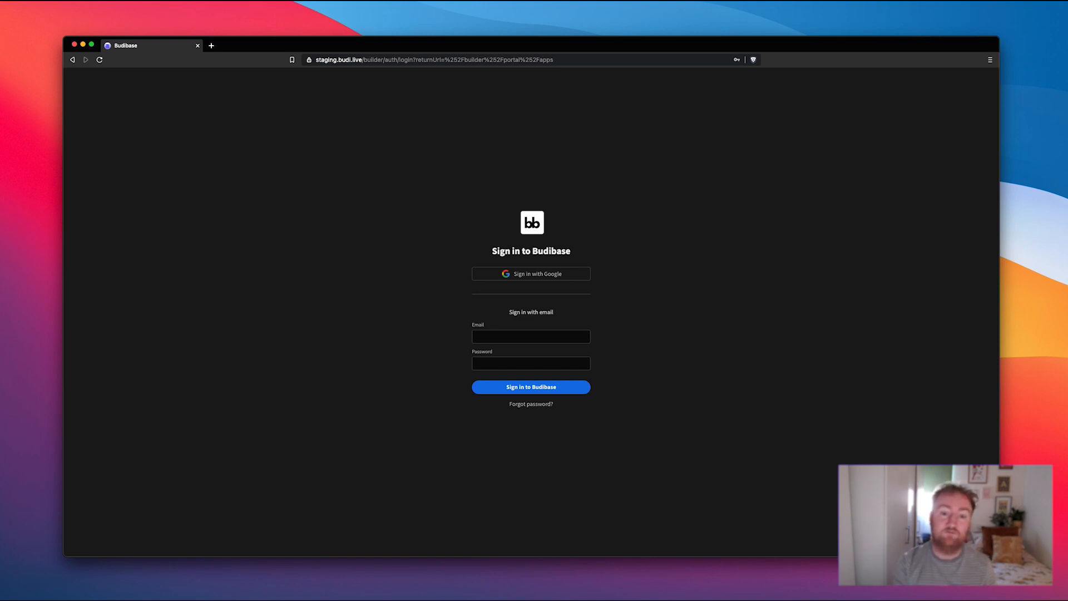
- Sign in to Budibase with the saved account email and password
click(530, 337)
click(529, 354)
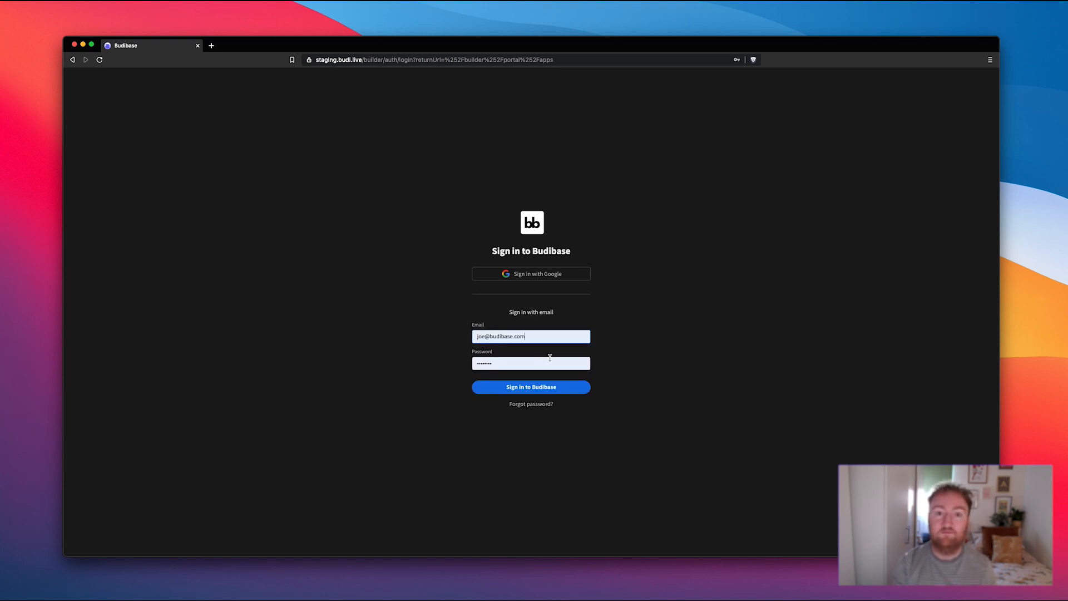
click(540, 389)
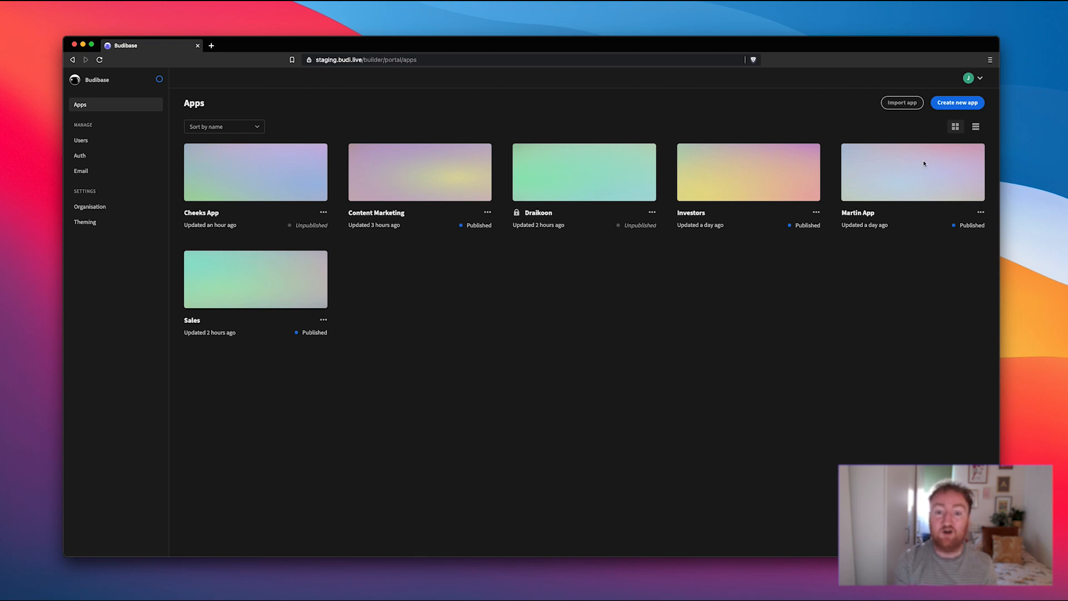
- Switch the apps overview to list view and return it to grid view
click(975, 129)
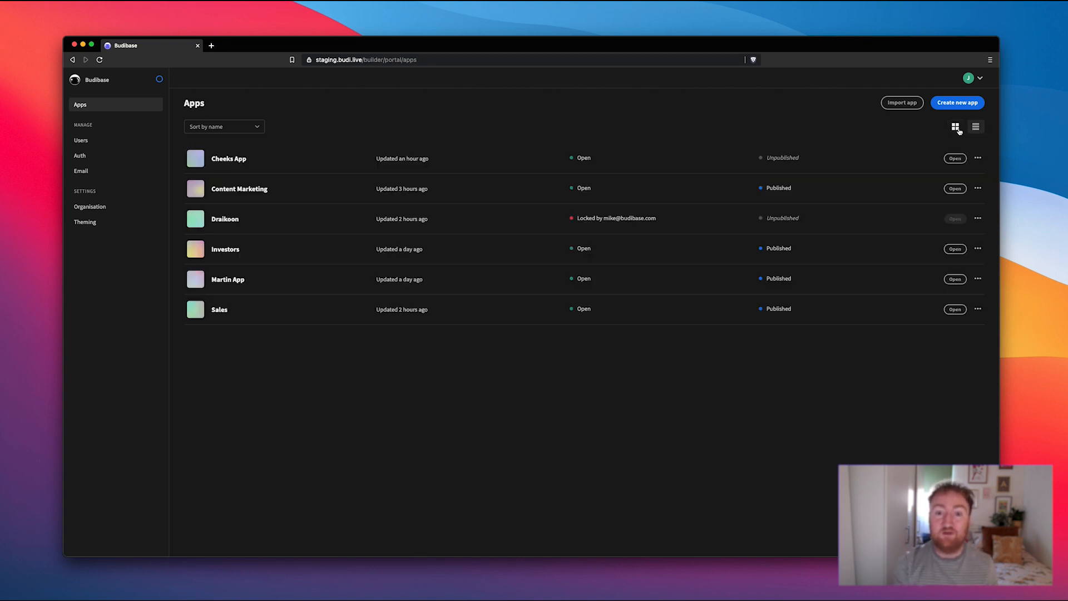
click(957, 128)
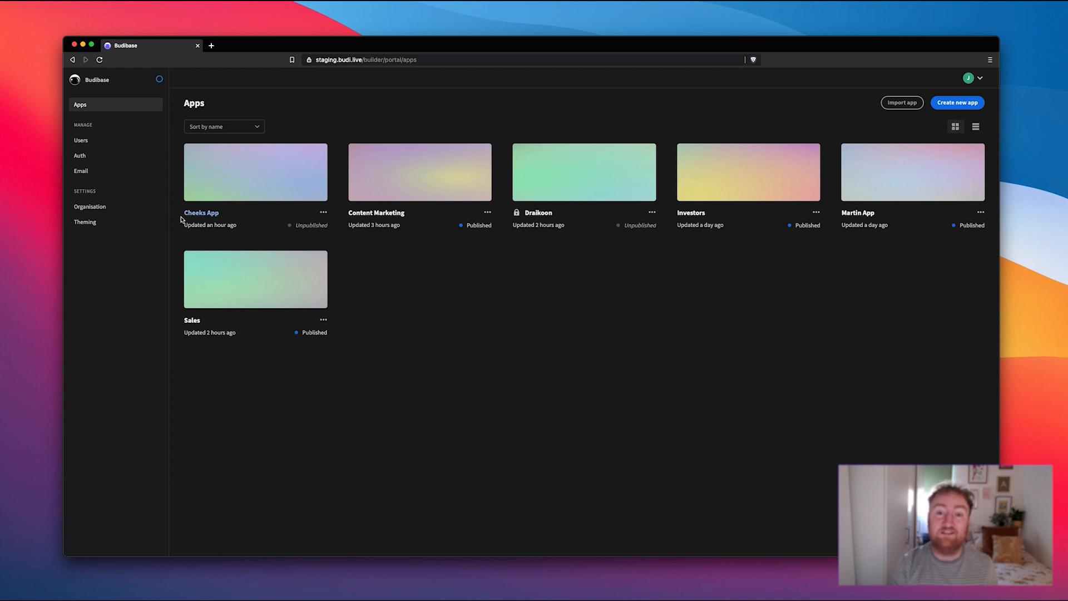
- Try the Lightest, Light and Dark builder themes in the theming settings, then set the theme back to Darkest
click(103, 223)
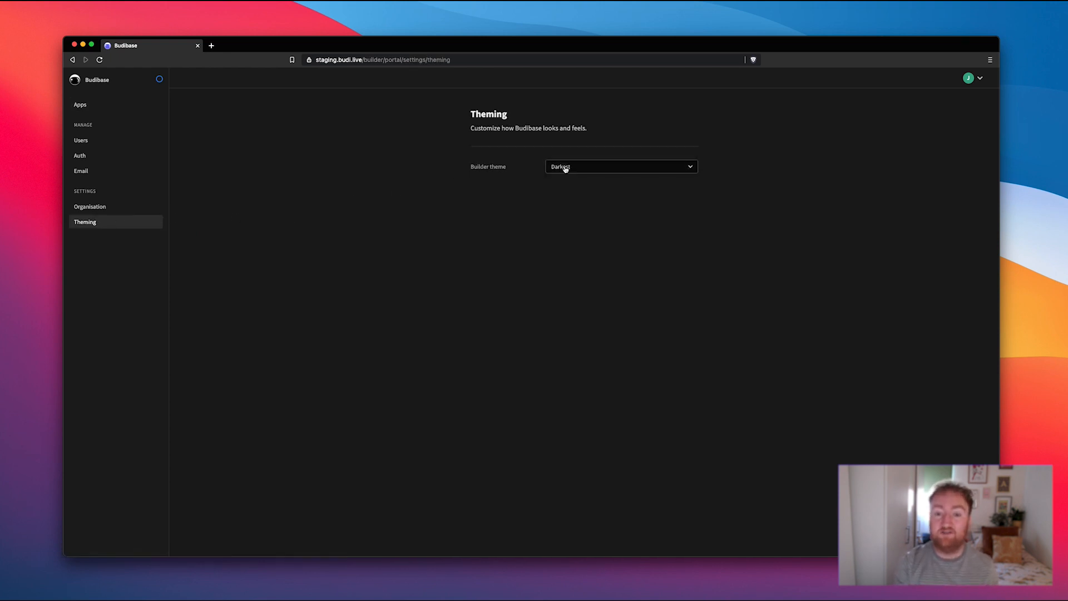
click(597, 168)
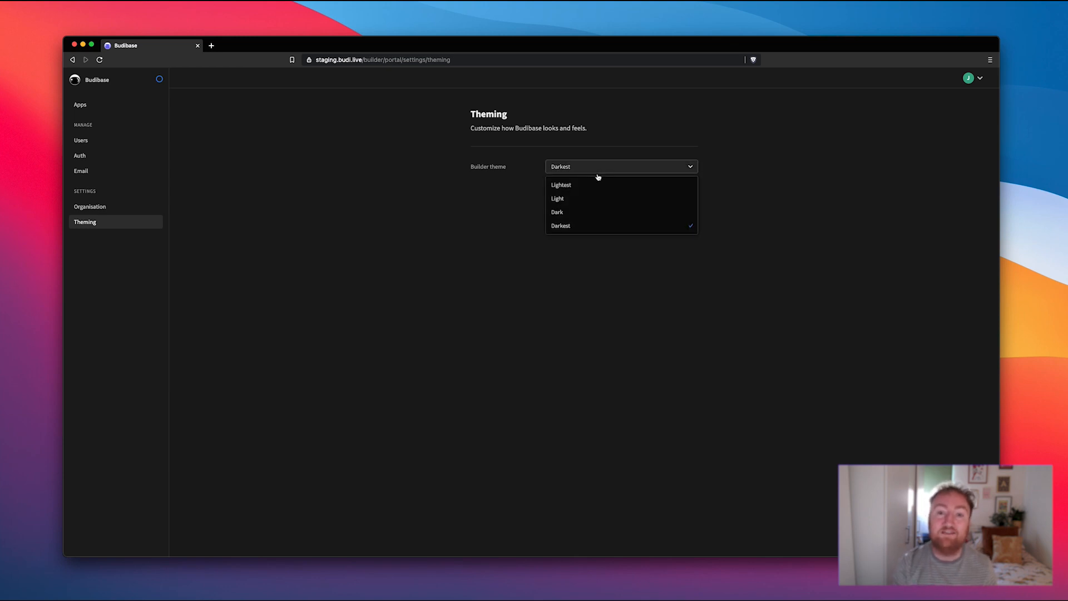
click(597, 185)
click(598, 173)
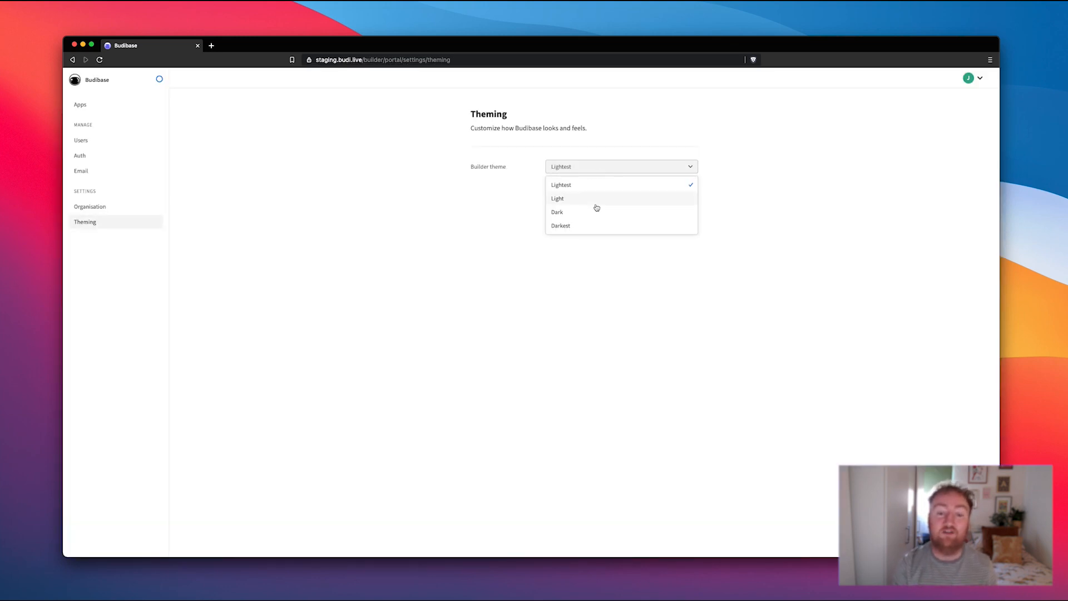
click(595, 199)
click(594, 168)
click(591, 212)
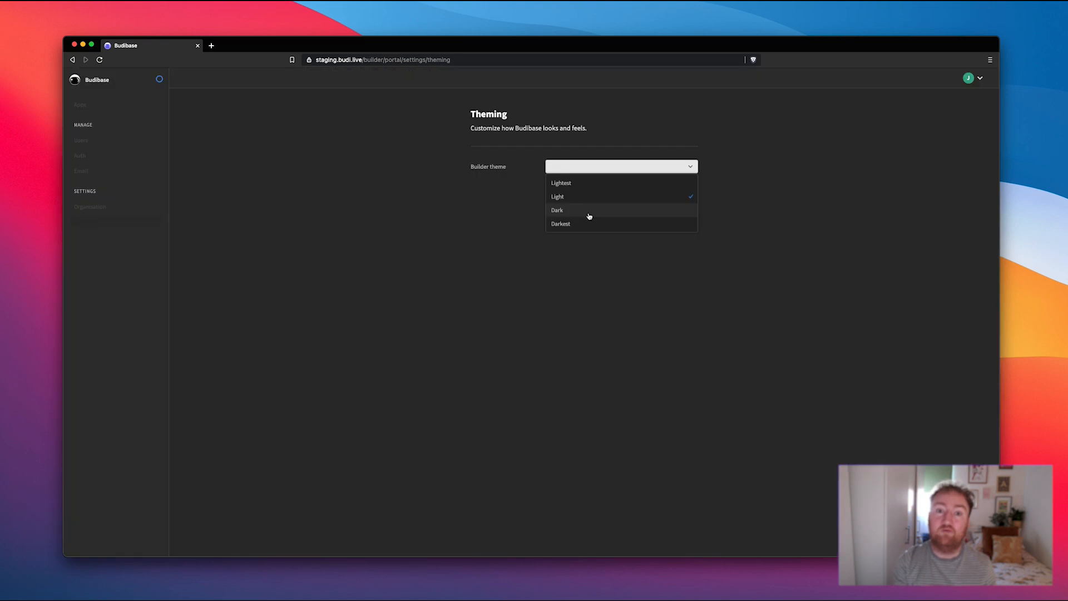
click(591, 168)
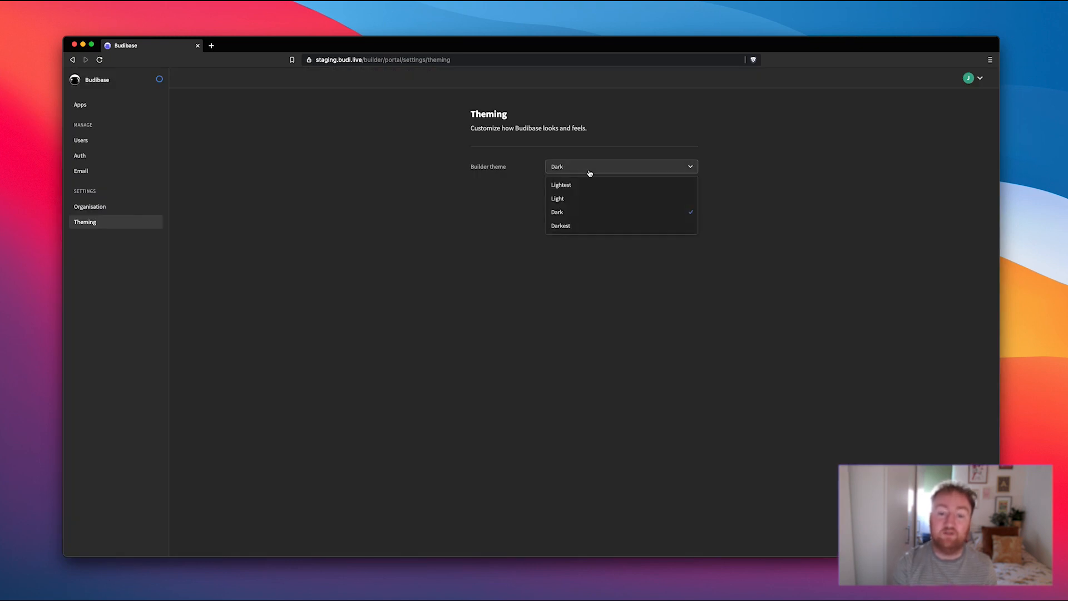
click(588, 225)
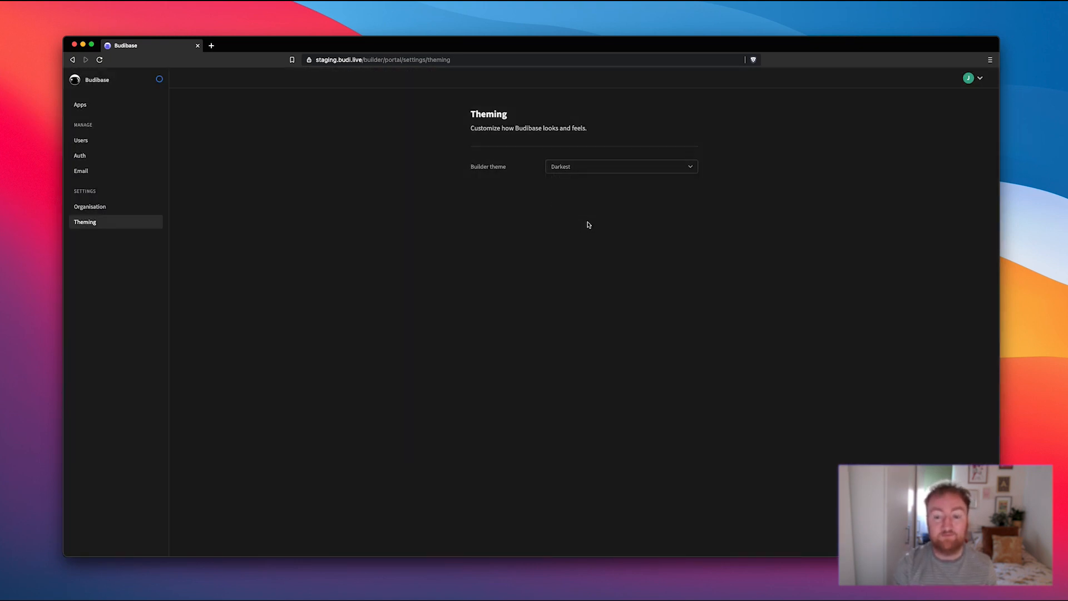
- Open the user management page and sort the users by email in ascending order
click(94, 107)
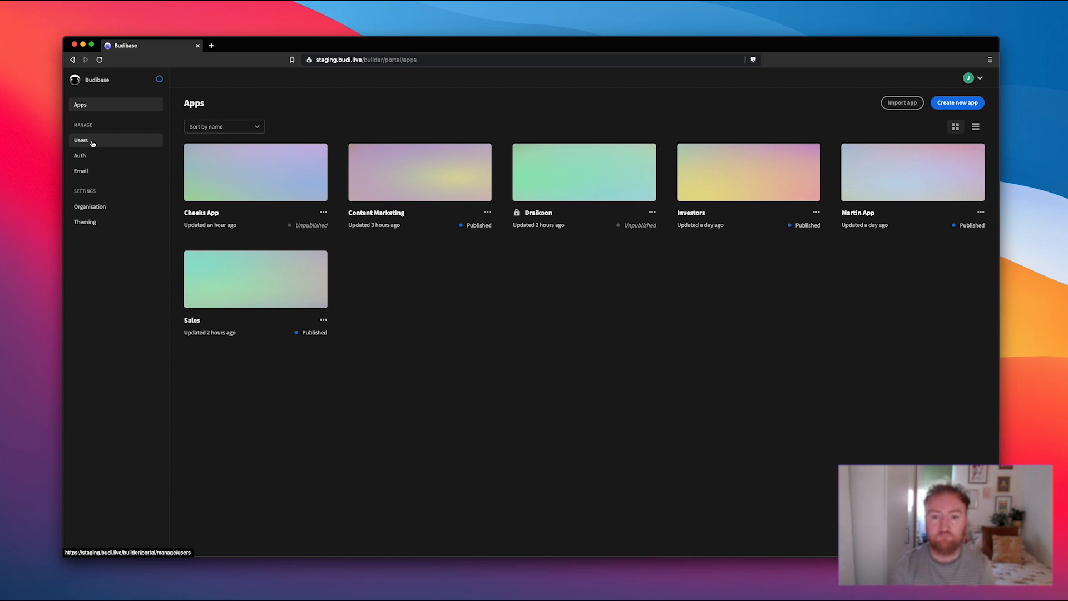
click(81, 141)
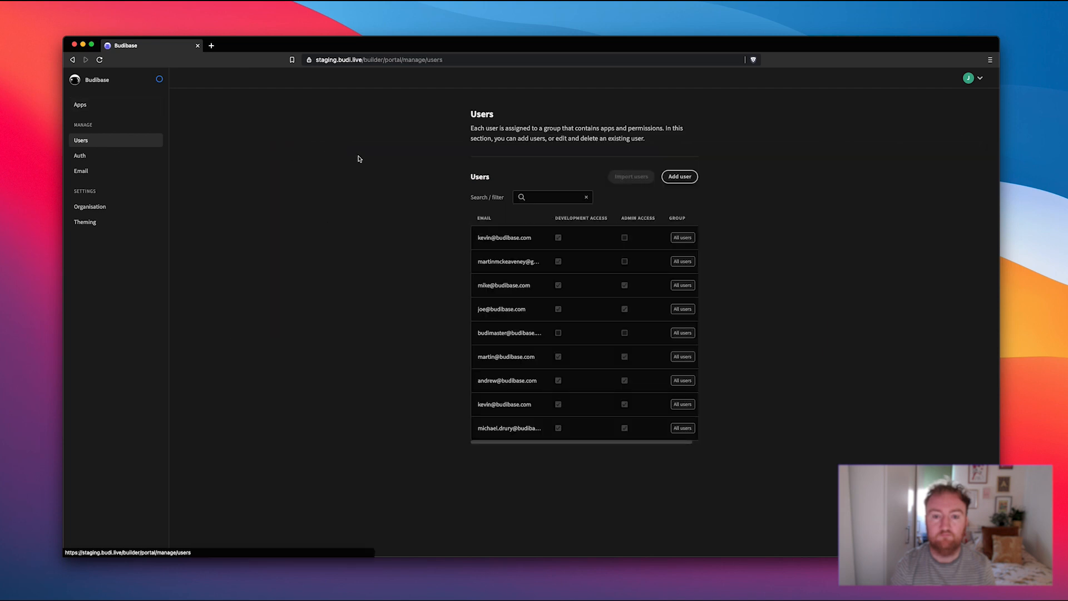
click(490, 219)
click(489, 219)
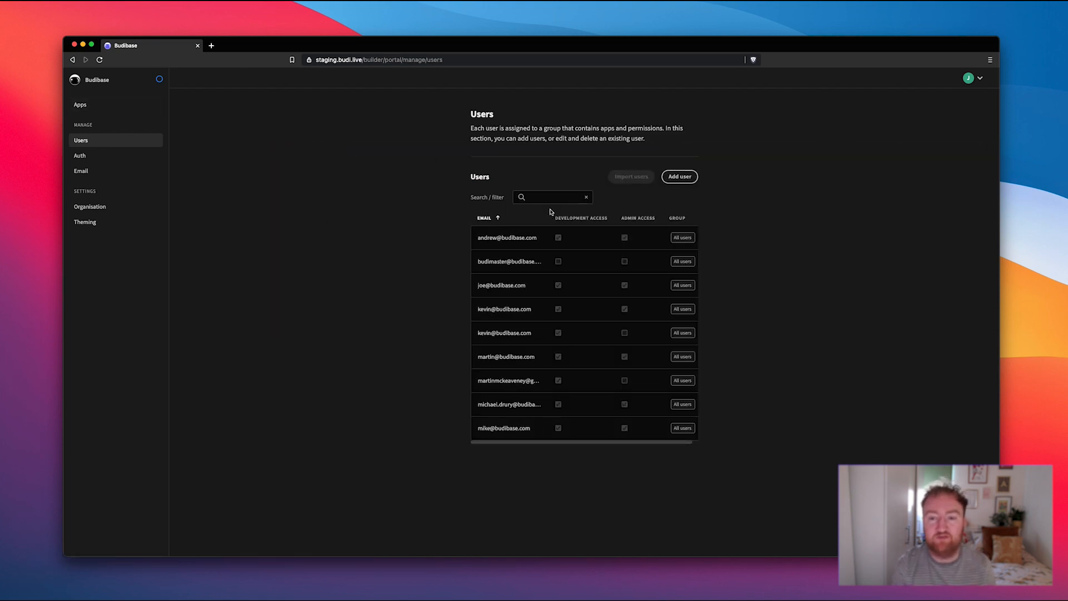
- Start adding a new user via Basic onboarding, then cancel the form without adding anyone
click(675, 178)
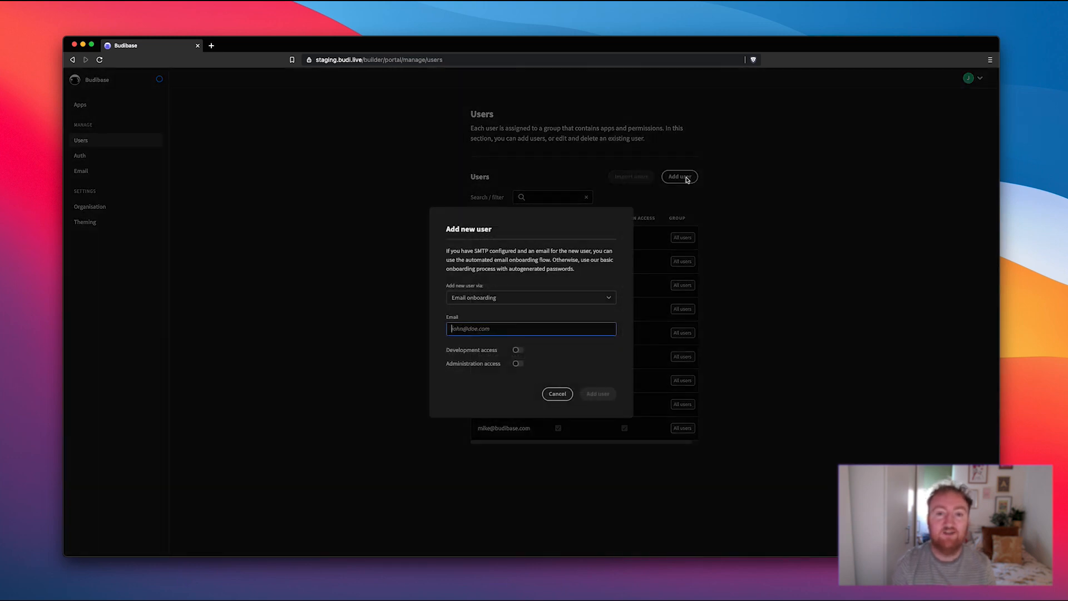
click(505, 299)
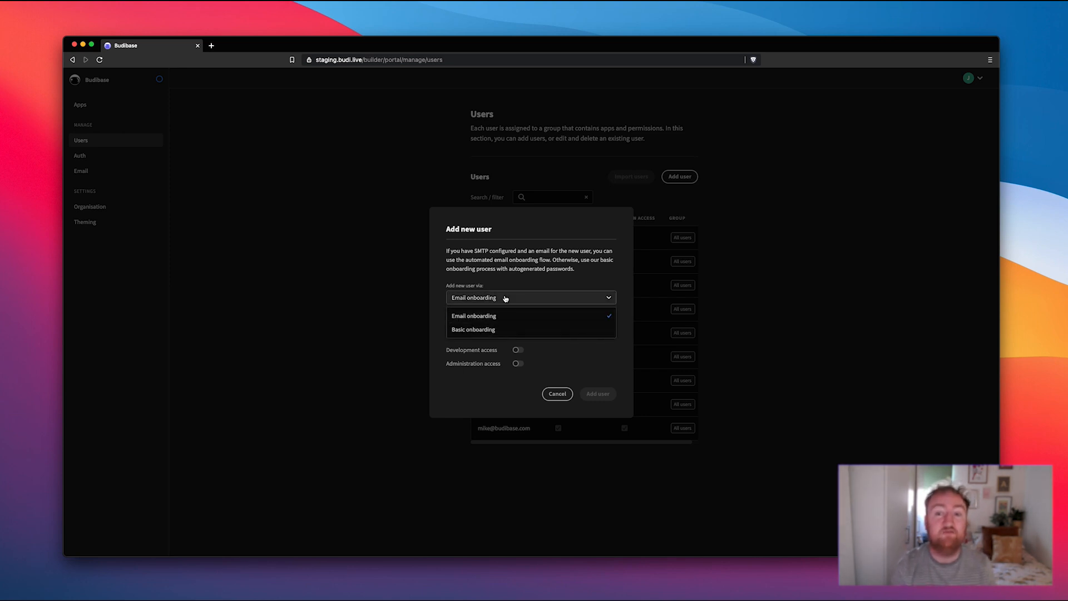
click(493, 329)
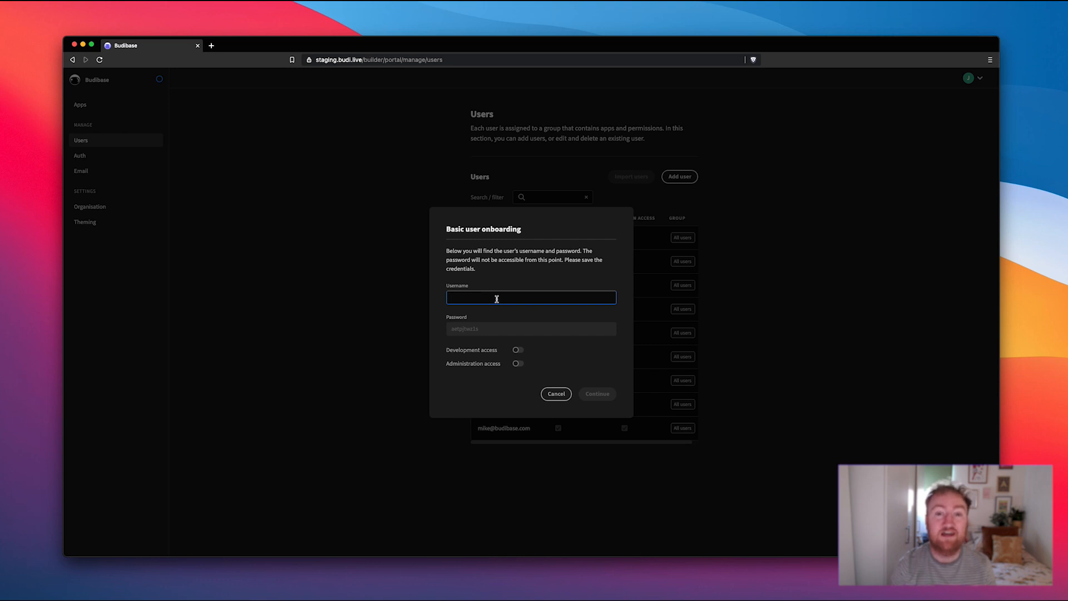
click(557, 393)
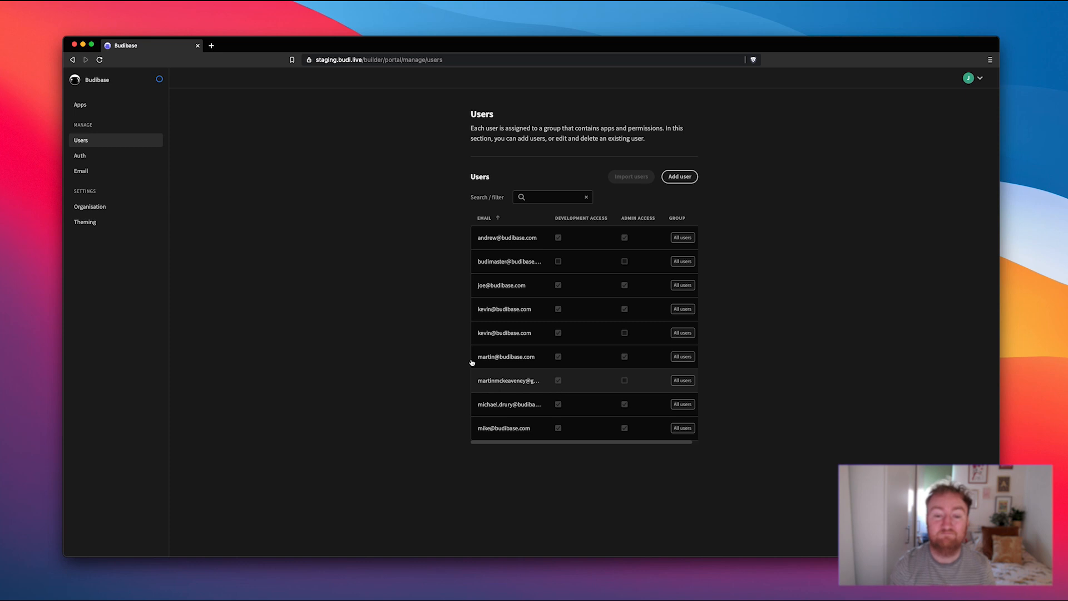
- Preview the Welcome email template from the email settings and view the Google authentication settings
click(103, 172)
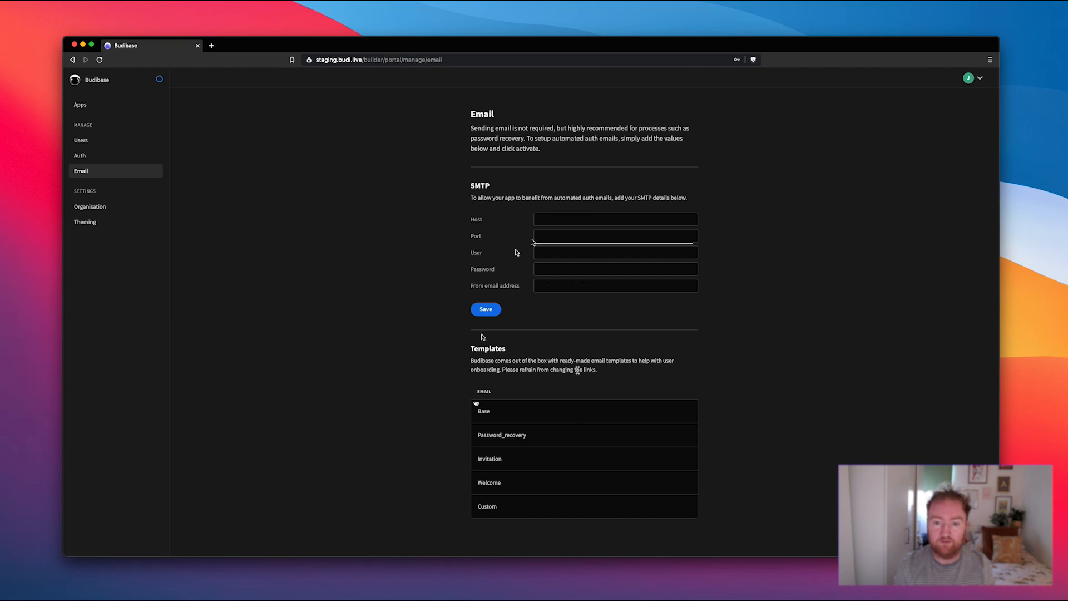
click(495, 483)
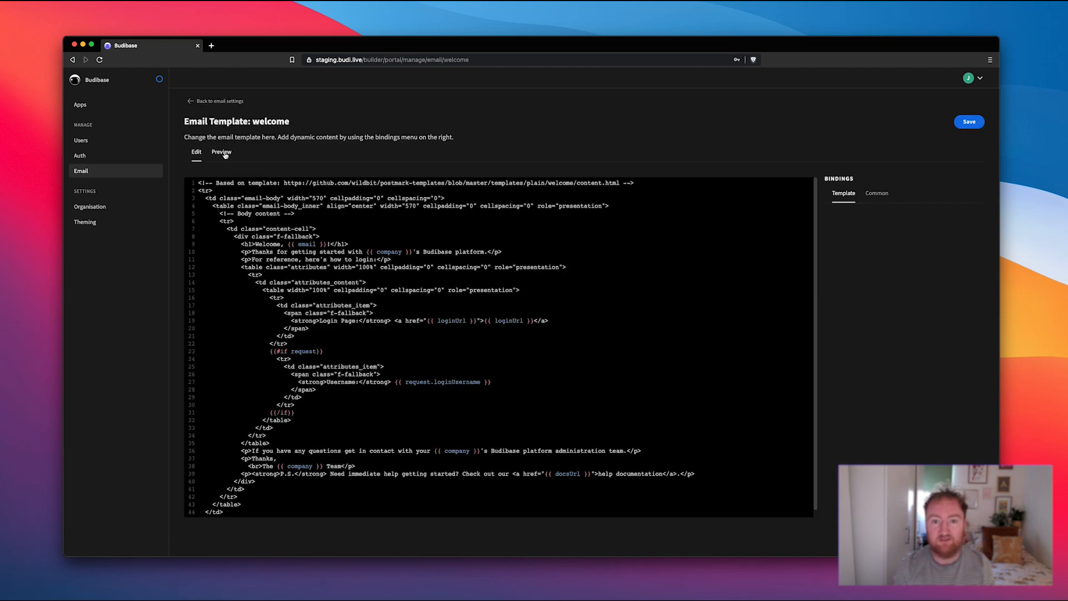
click(222, 152)
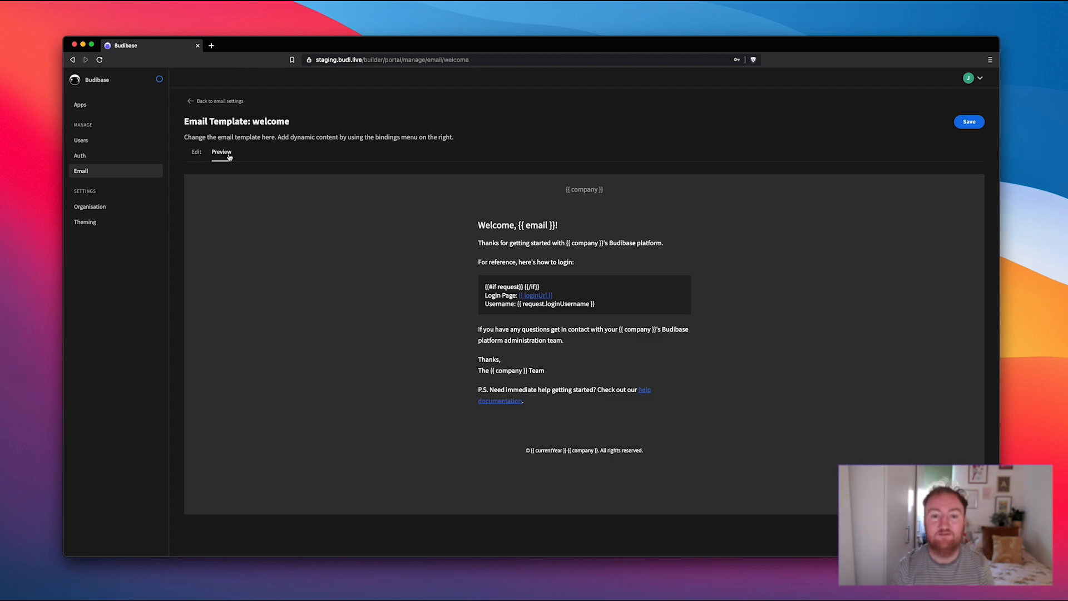
click(94, 155)
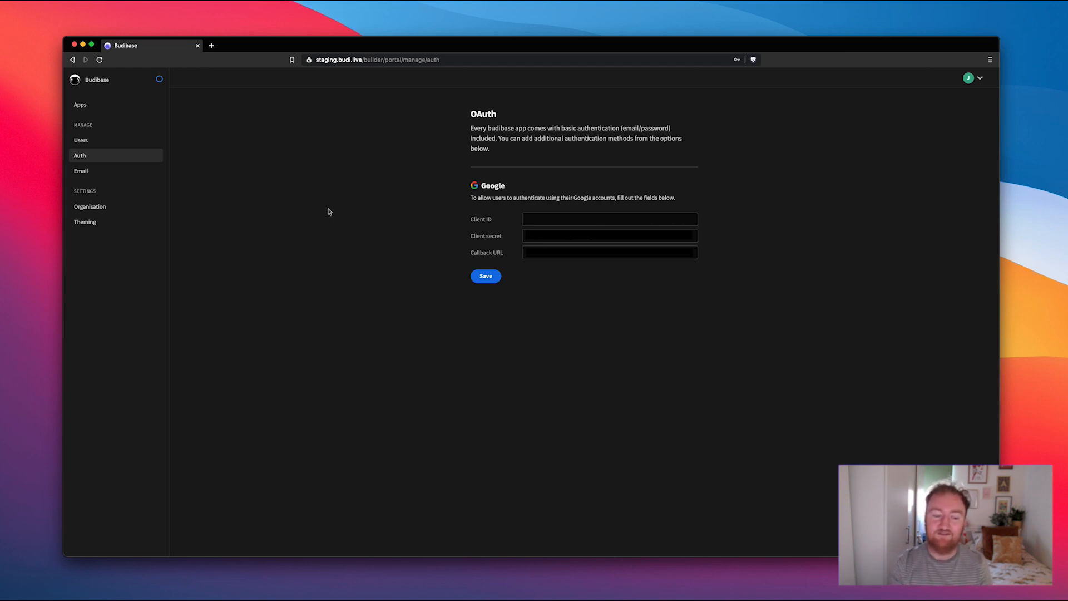
- Start a new internal table named "may test" in an app and load 1000 Sales Records.csv as its source
click(80, 105)
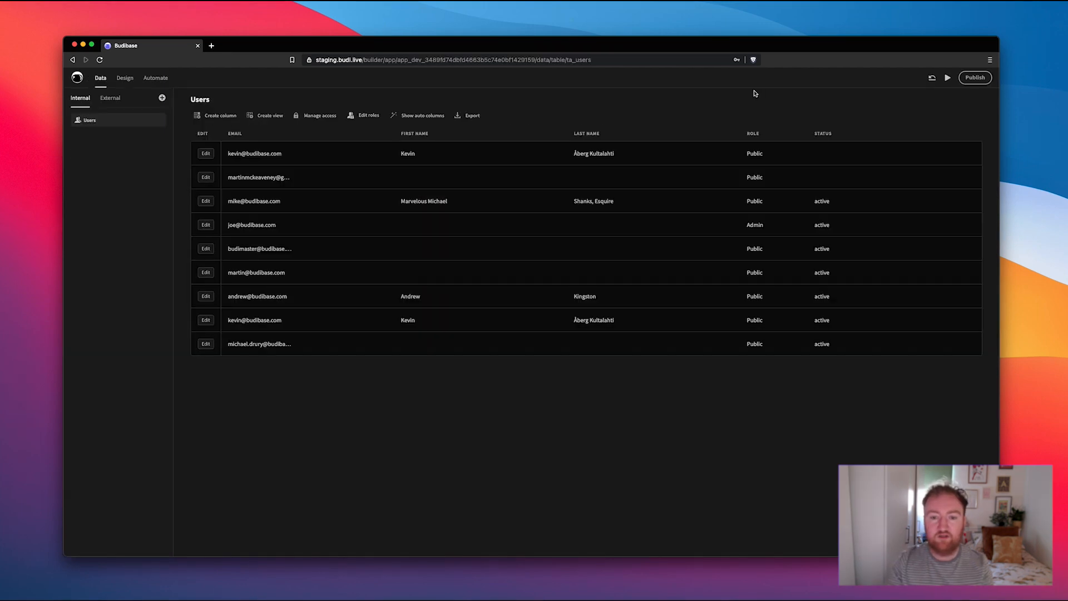
click(161, 98)
text(may test)
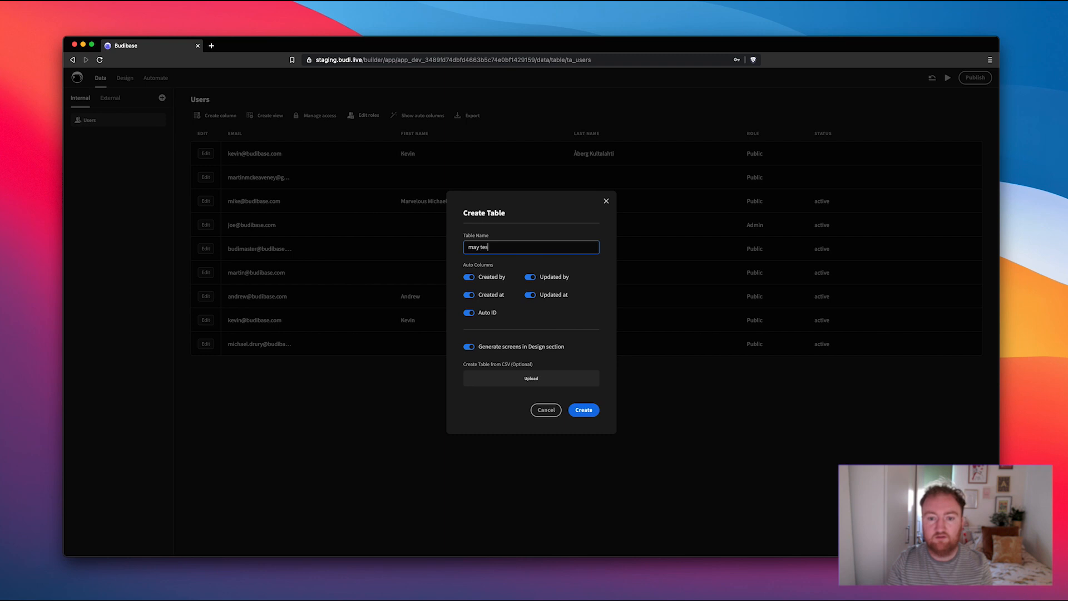
click(521, 378)
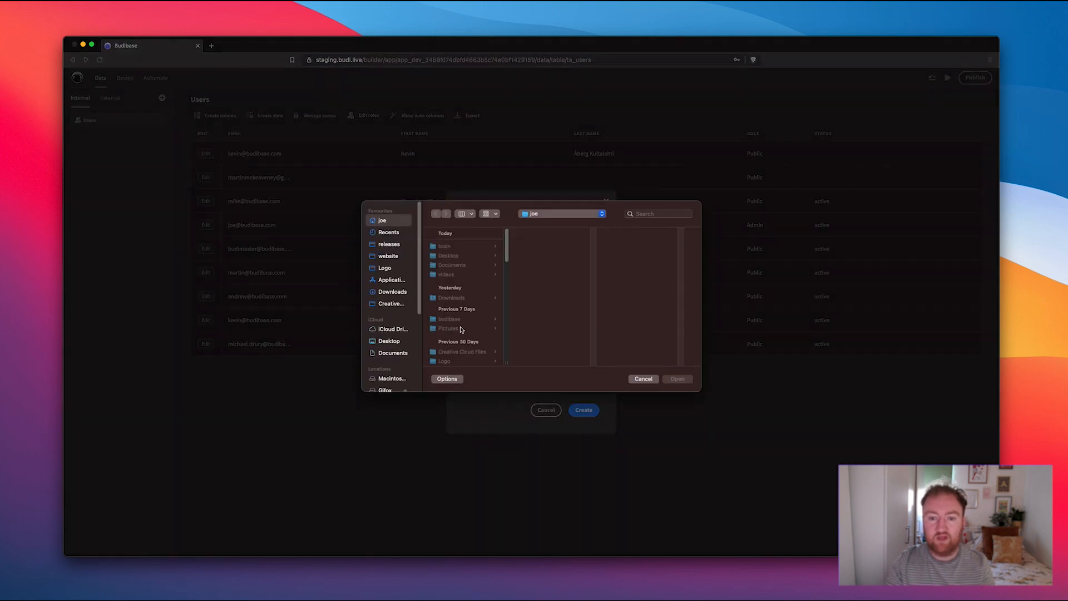
click(459, 351)
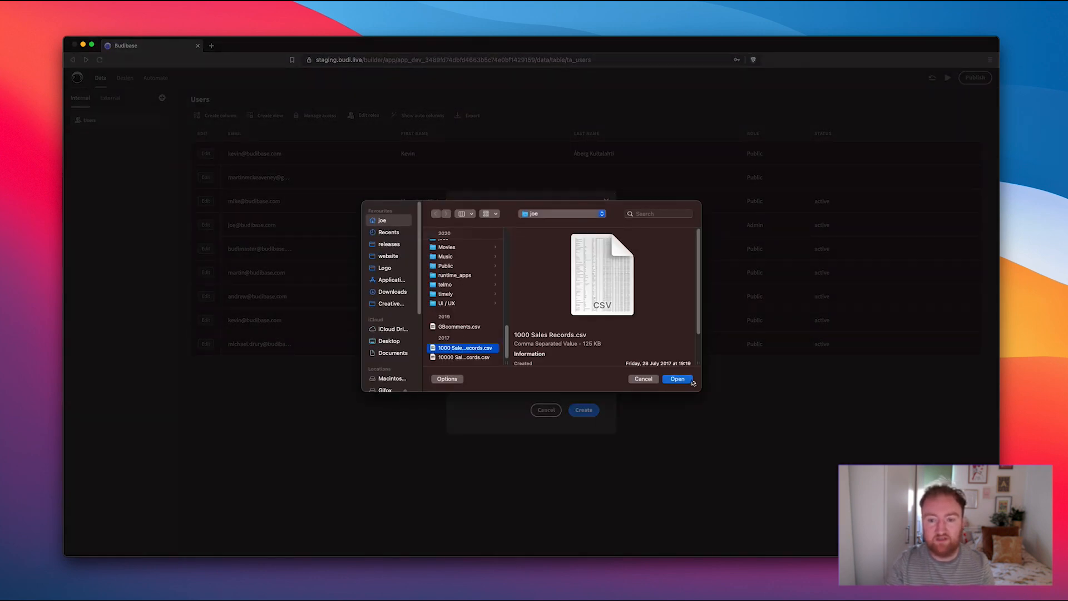
click(682, 381)
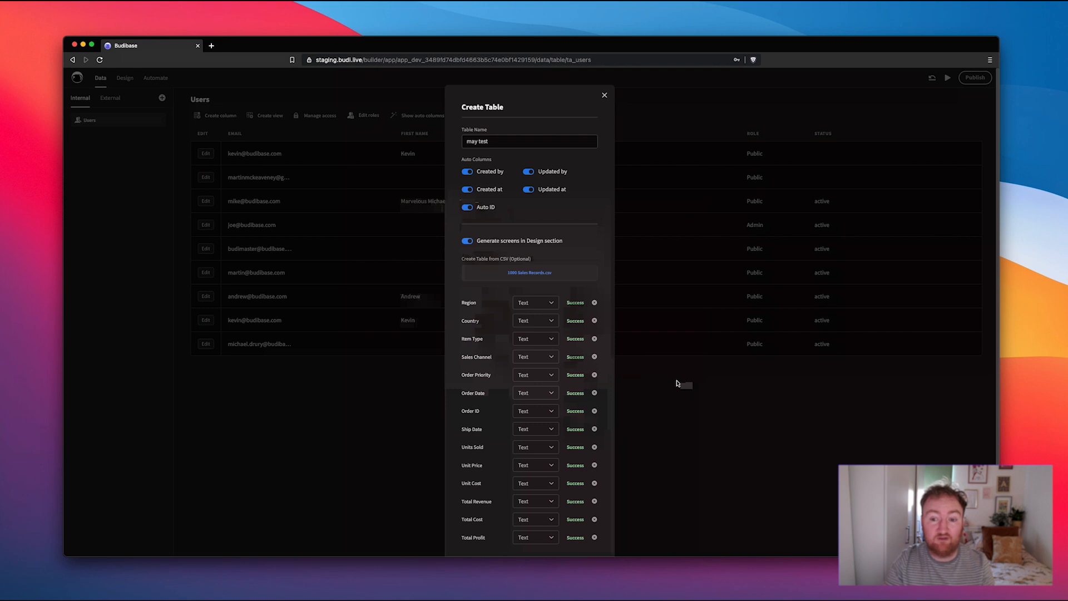
- Set the Order Priority column's type to Options, omit the Total Profit column, and create the table
click(543, 375)
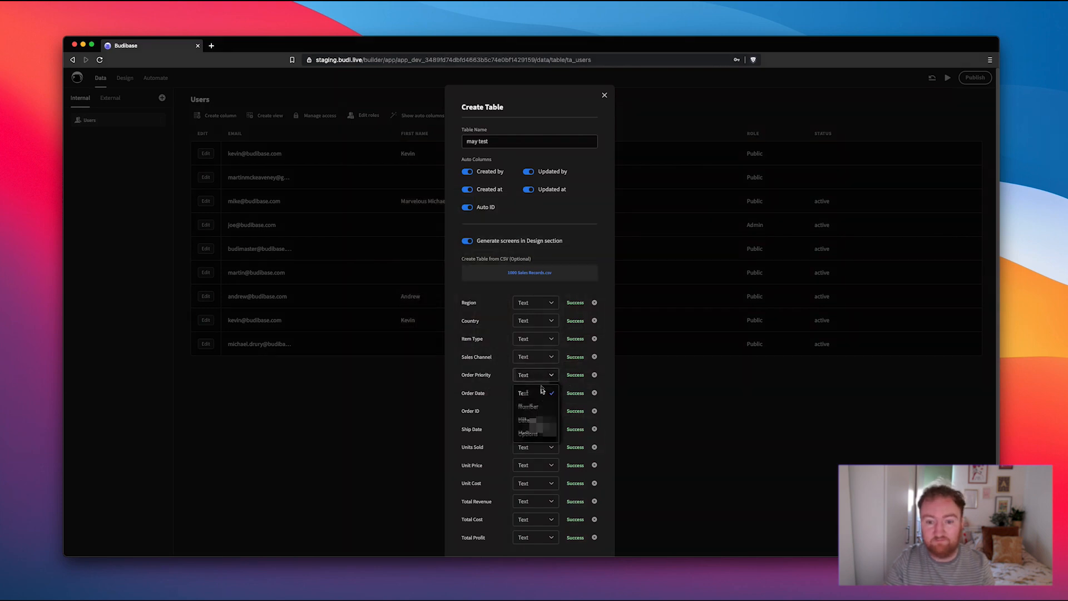
click(537, 434)
scroll(537, 435, down, 1)
scroll(537, 435, down, 5)
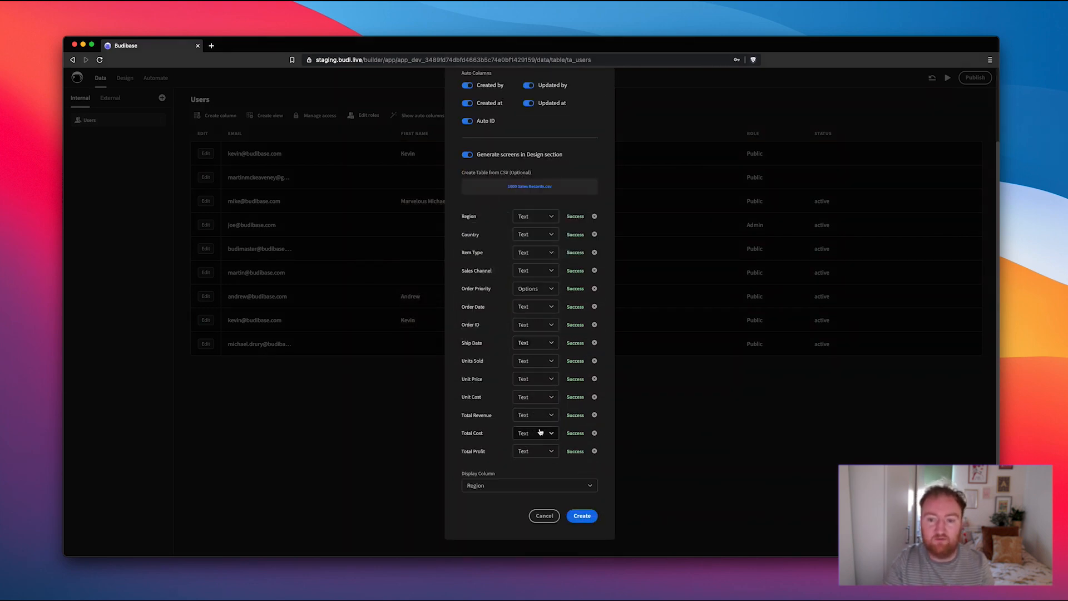
click(594, 451)
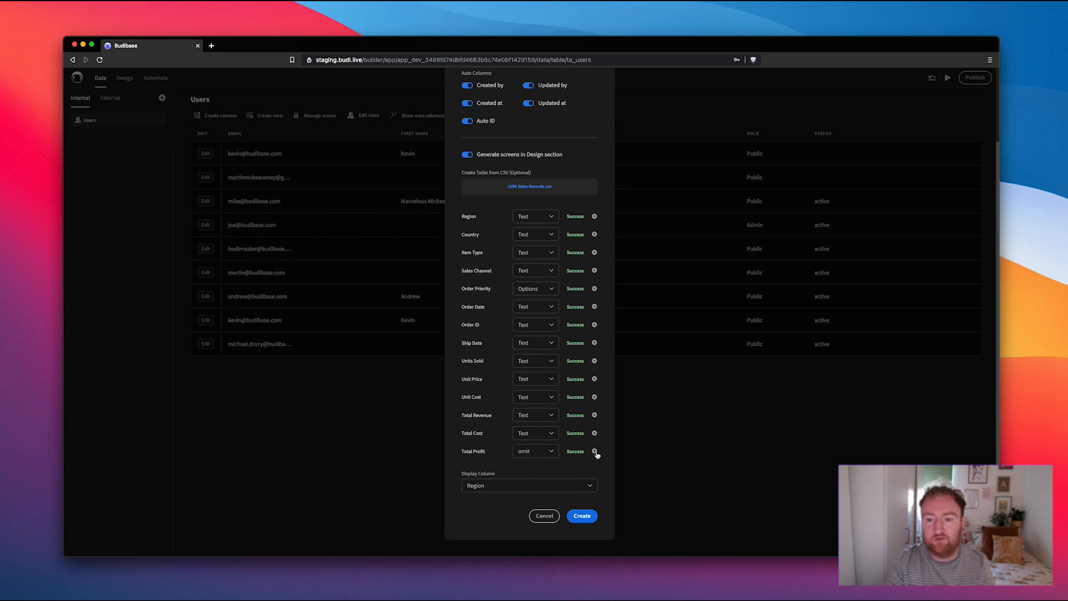
click(583, 516)
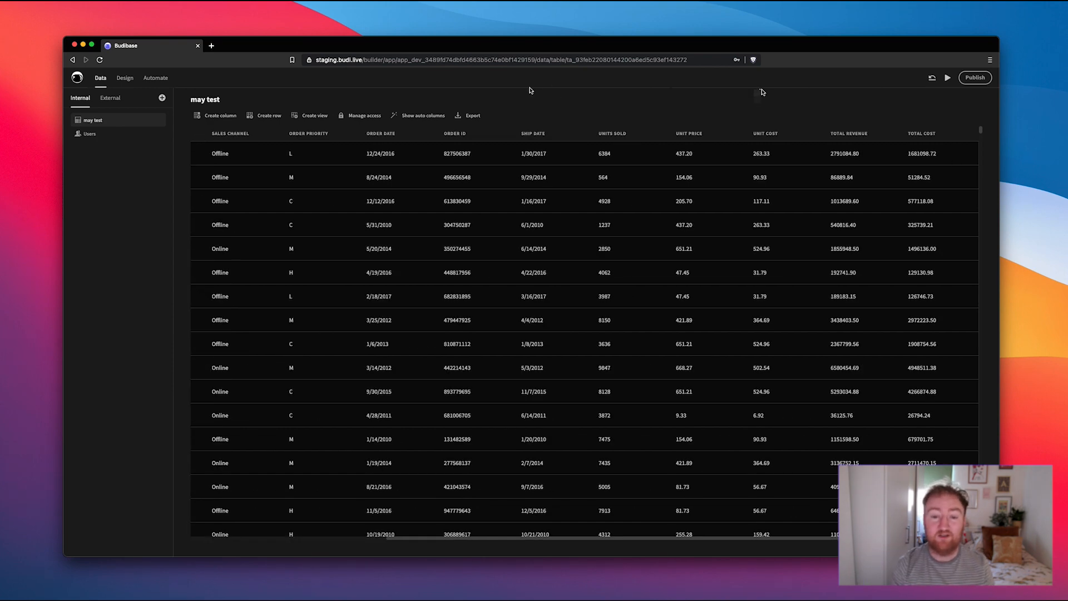
- Start a new column in the may test table, named Profit and of type Formula
click(217, 115)
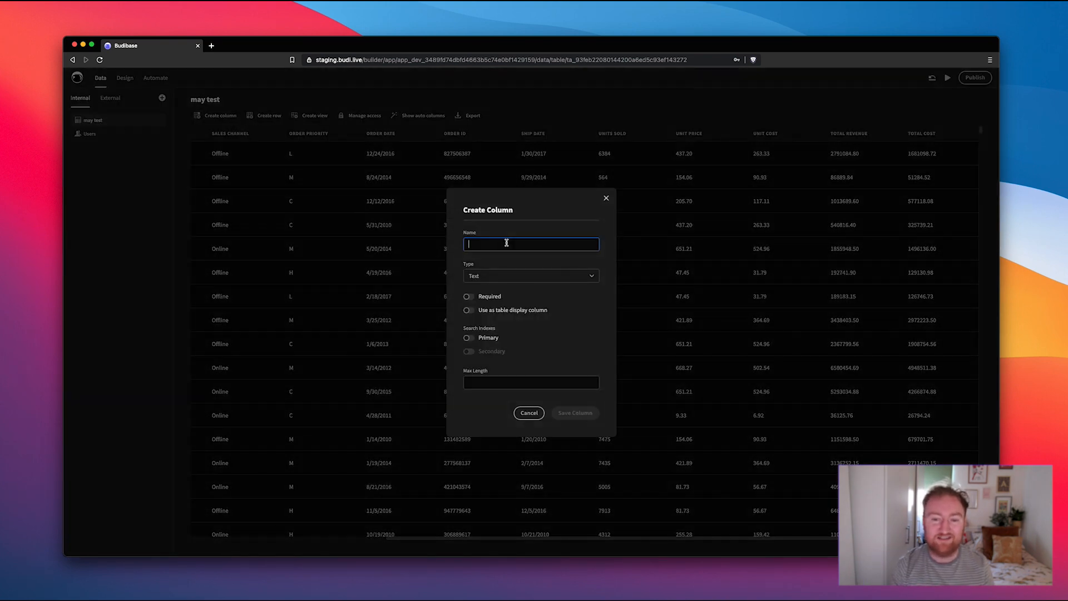
text(Profit)
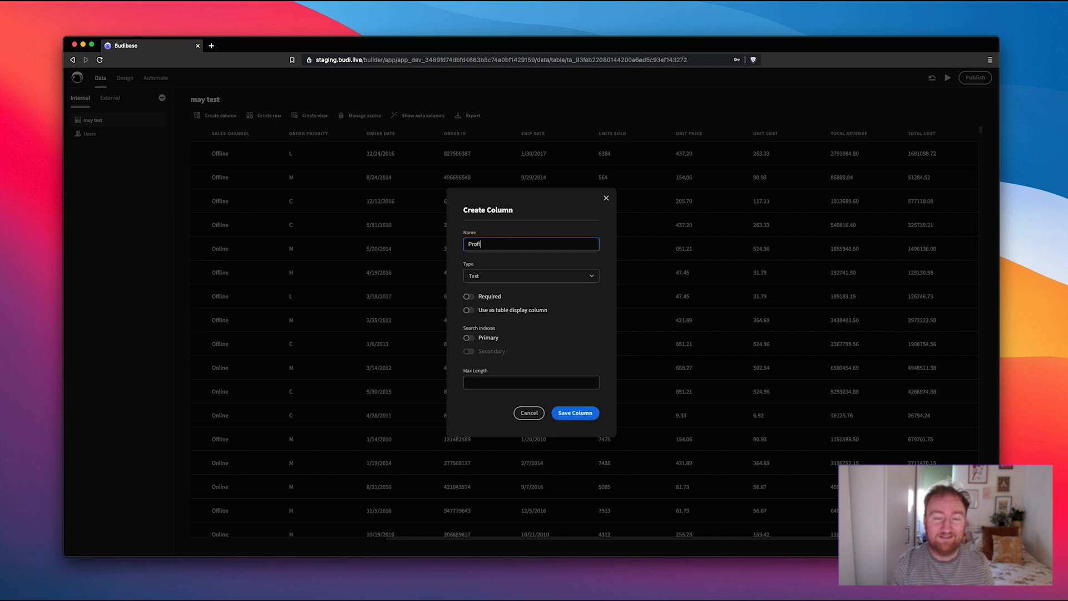
click(526, 275)
scroll(532, 338, down, 3)
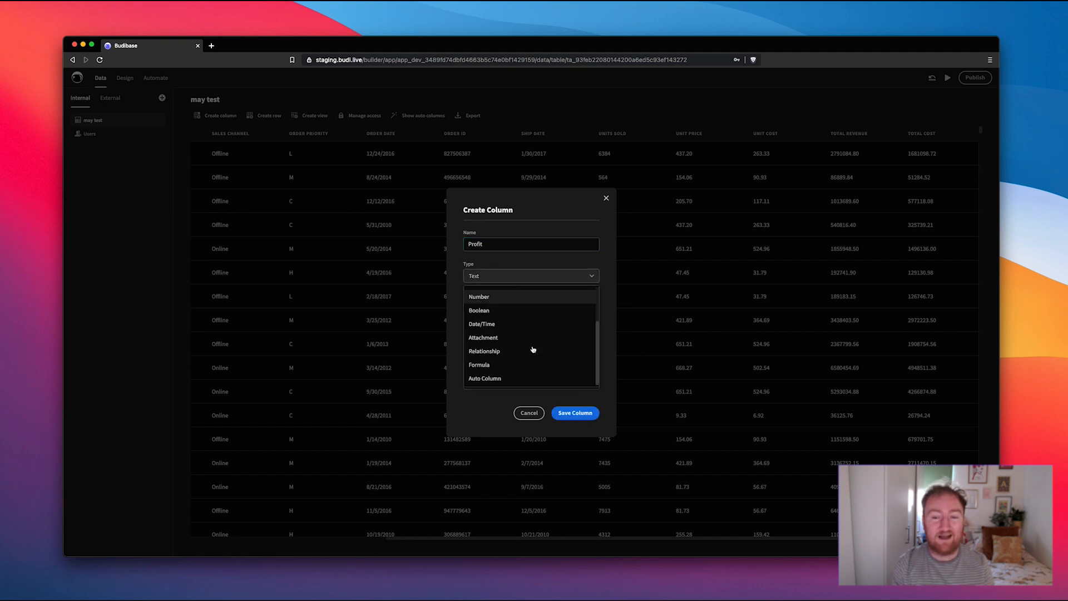
click(506, 362)
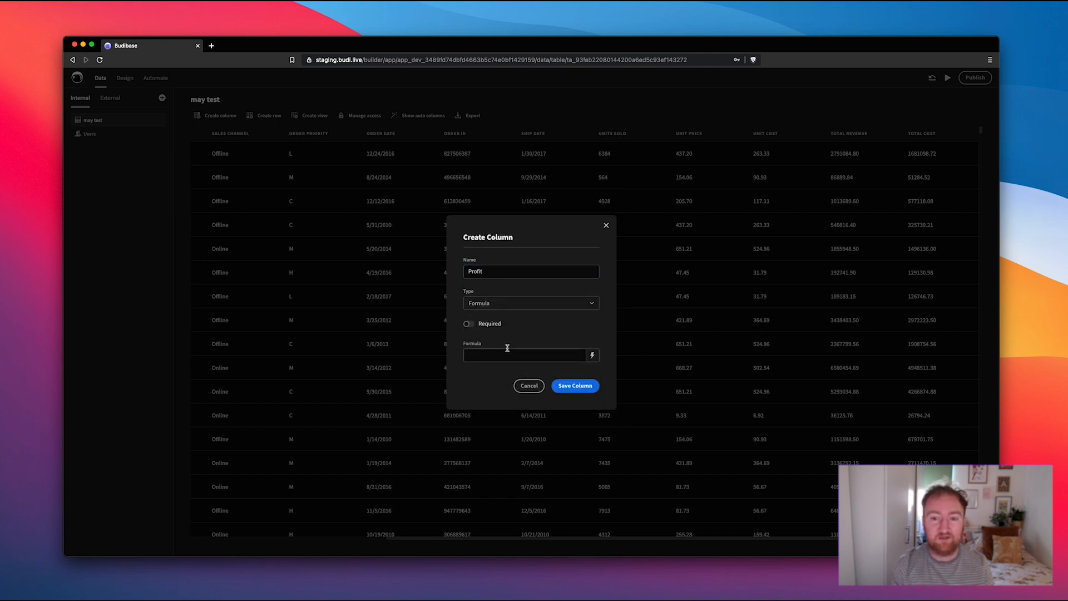
- Set the Profit column's formula to {{ subtract Total Revenue Total Cost }} and save the column
click(592, 356)
text({)
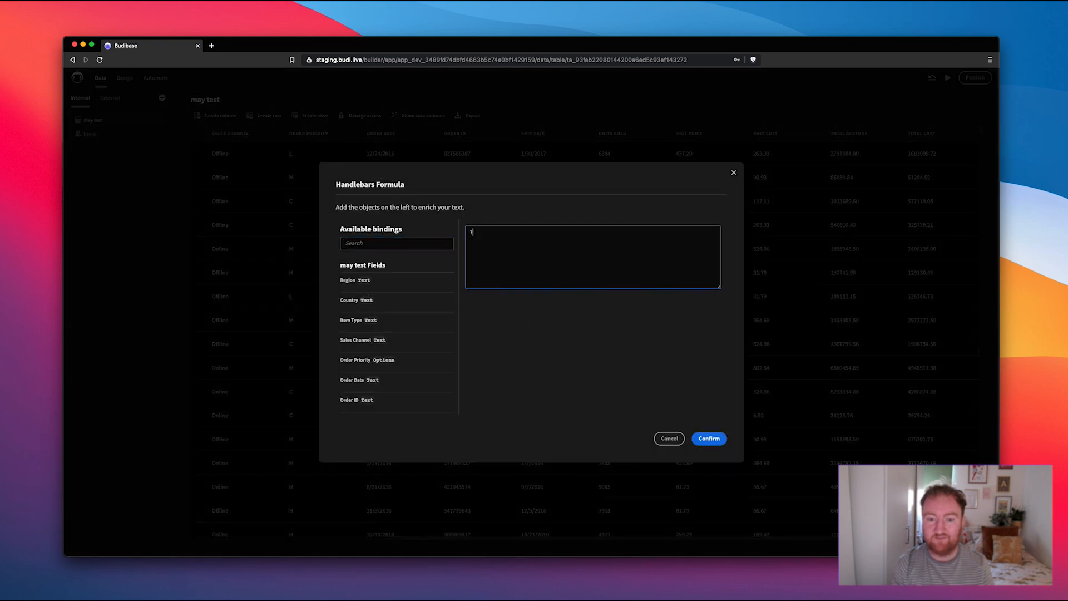
key(BackSpace)
text({)
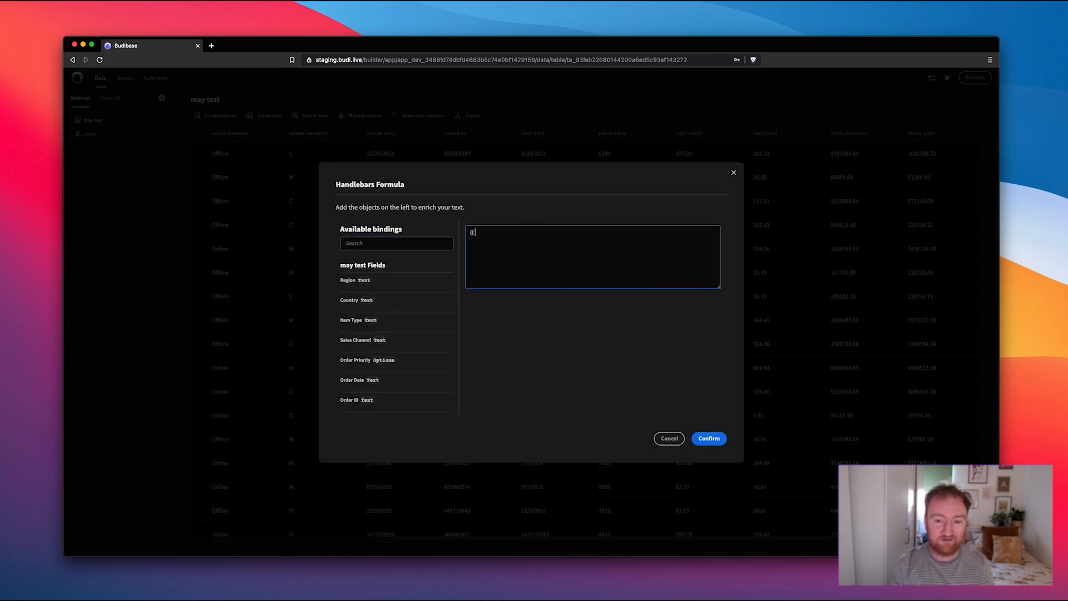
text({ subtract T)
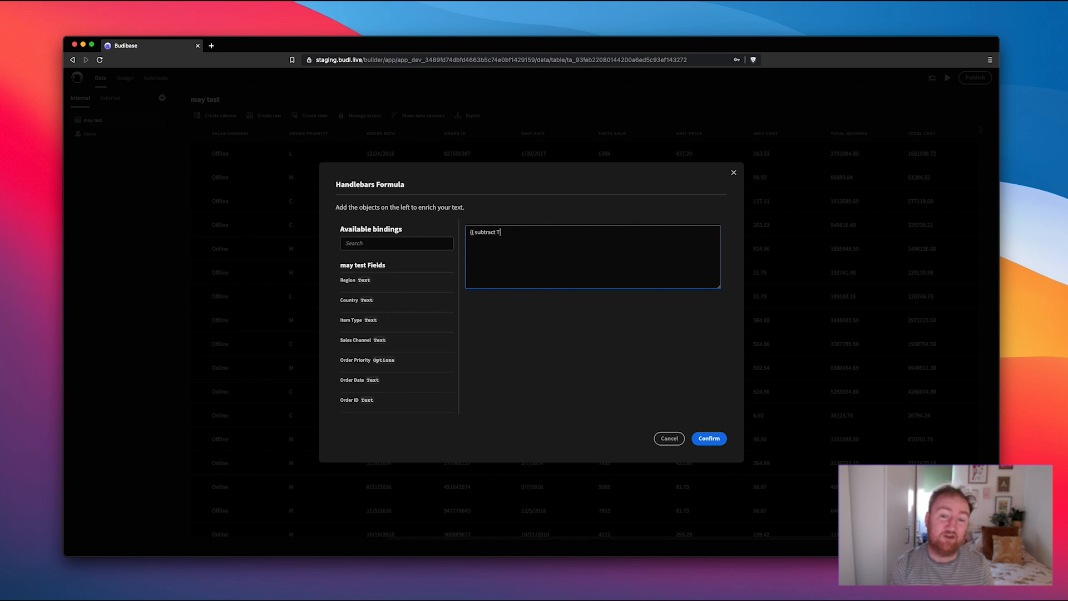
text(otal Rev)
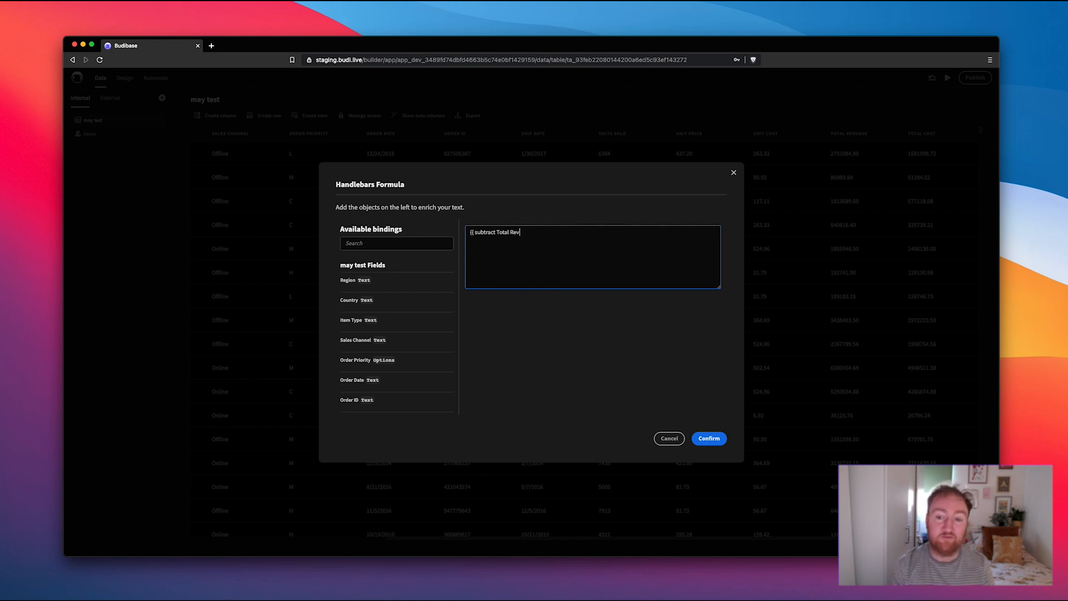
text(enue Total cO)
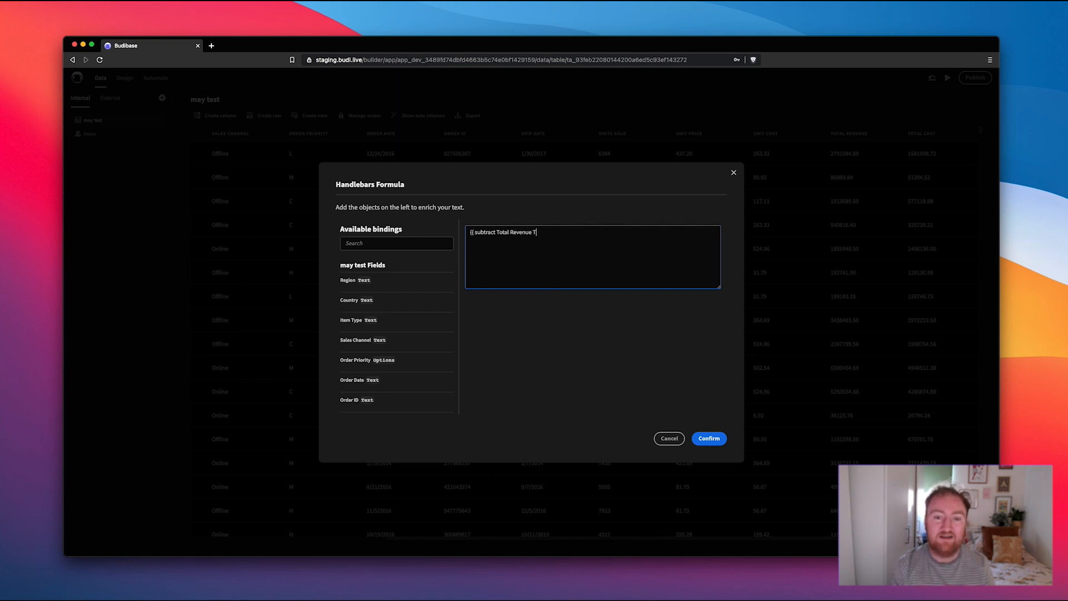
key(BackSpace)
key(BackSpace)
text(Cost }})
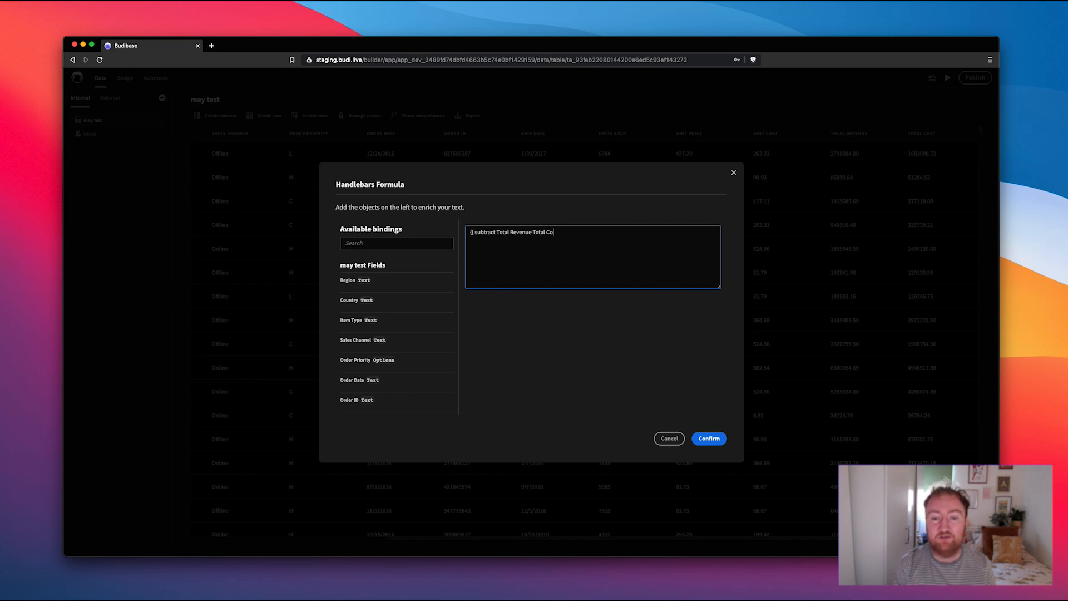
click(697, 437)
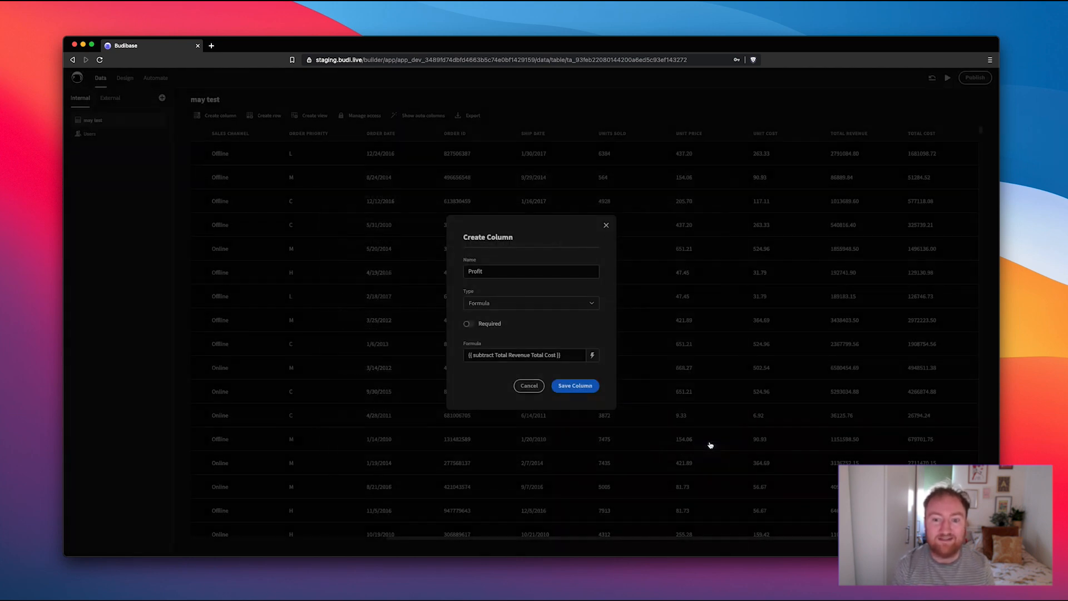
click(575, 385)
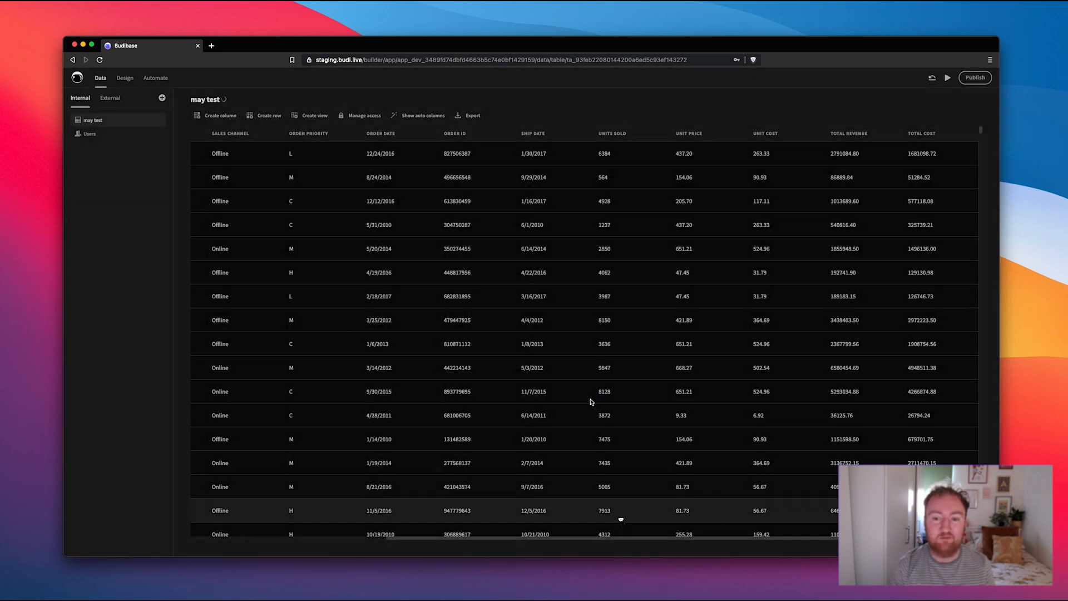
scroll(616, 501, right, 1)
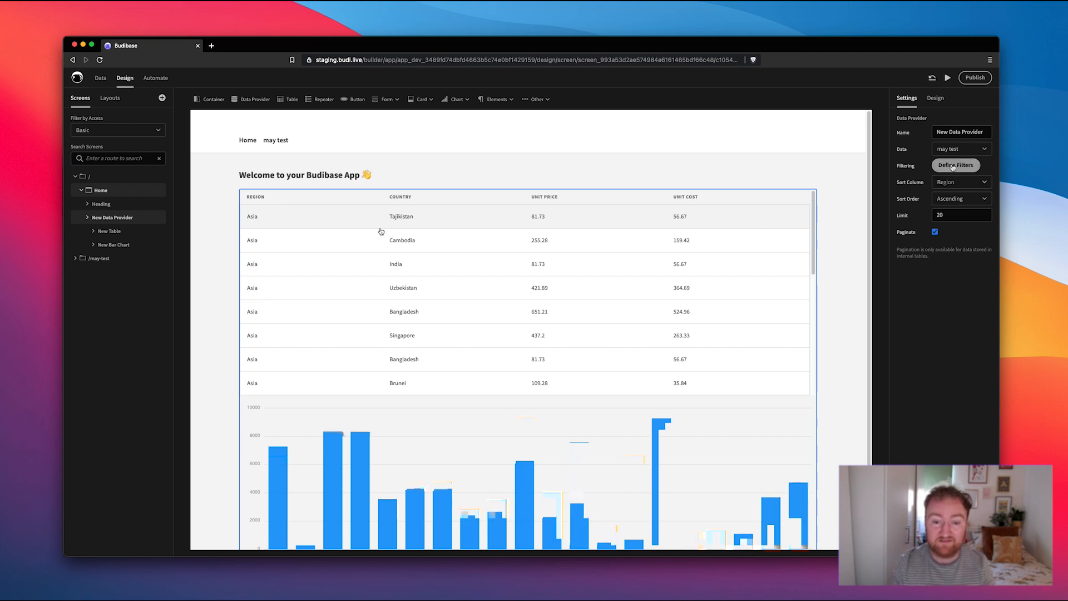
- Filter the Home screen's New Data Provider to rows whose Region equals the value Europe, and save the filter
click(956, 165)
click(195, 393)
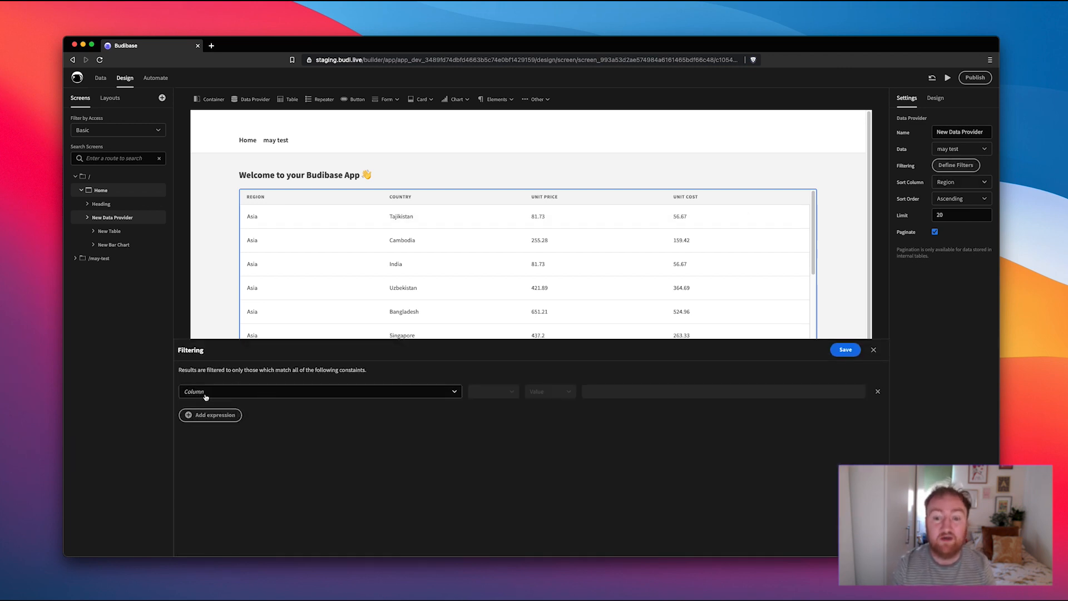
click(399, 394)
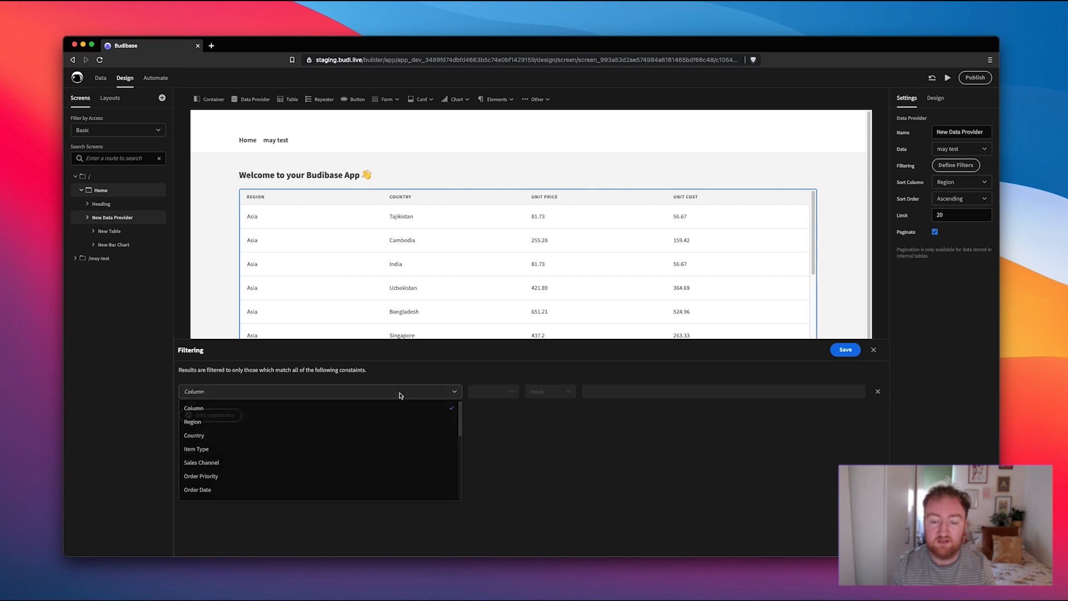
click(358, 422)
click(614, 391)
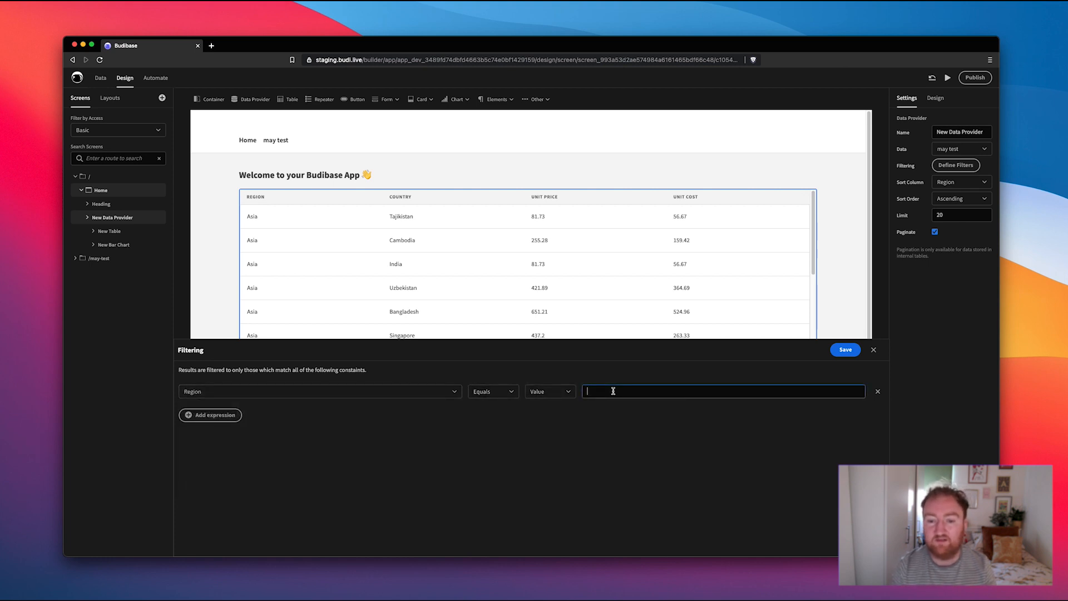
text(Europe)
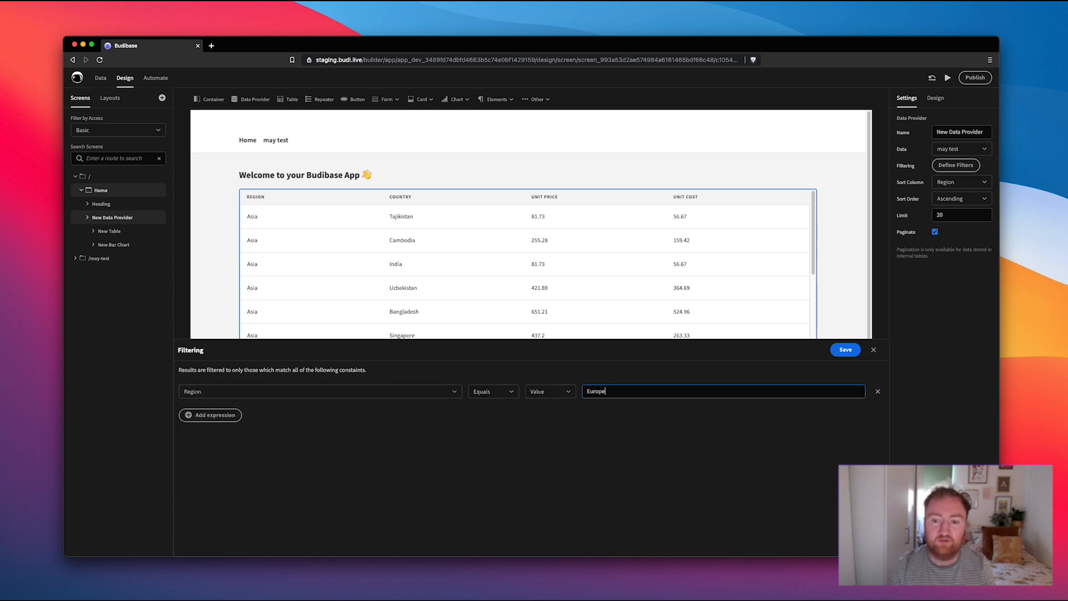
click(844, 350)
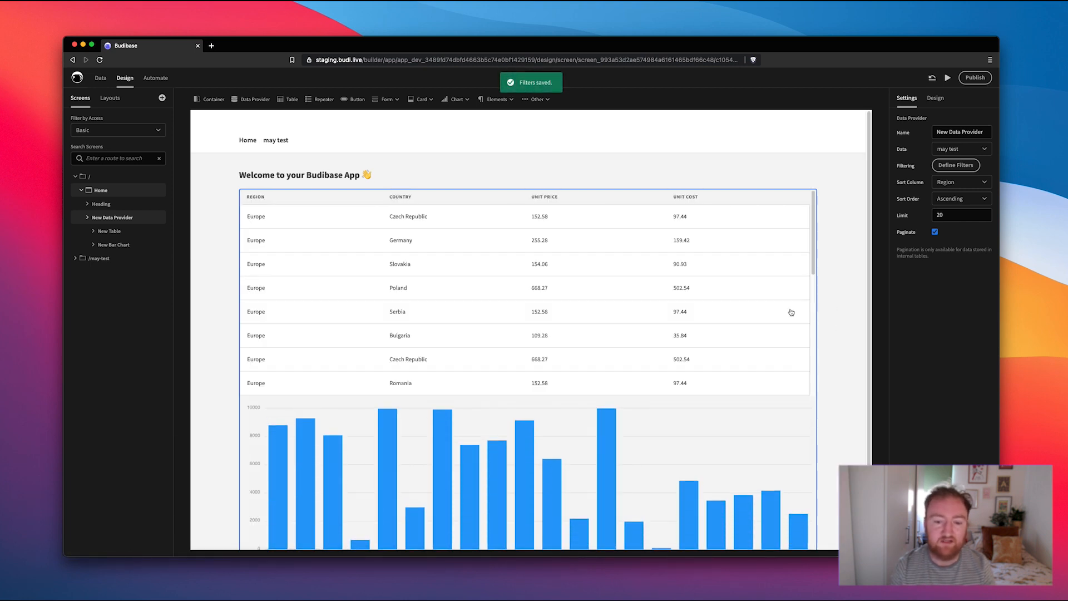
scroll(783, 319, down, 1)
scroll(842, 324, down, 2)
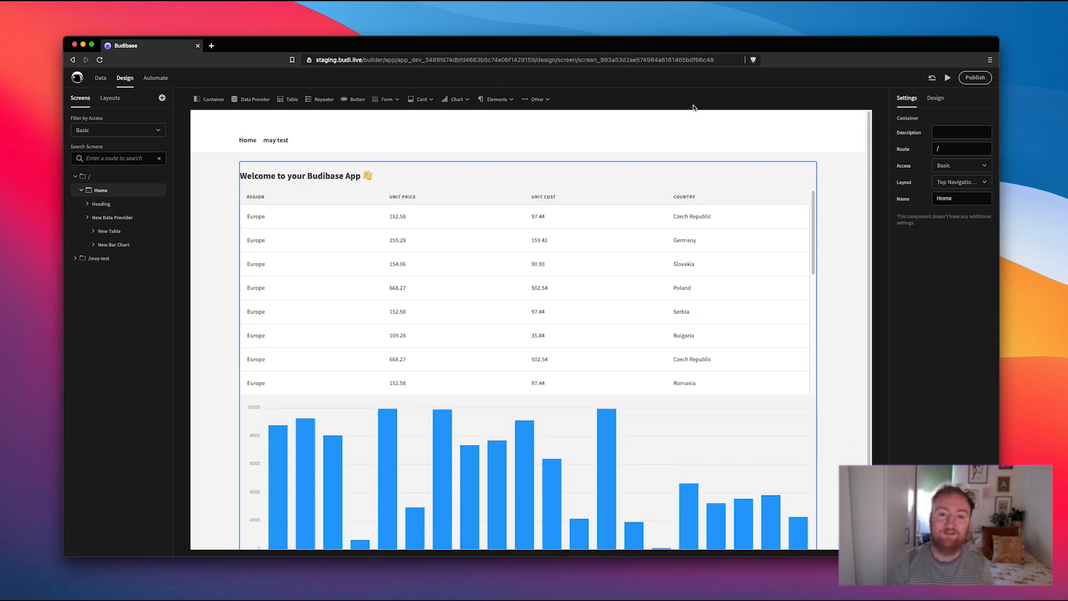
- Set the row count of New Table on the Home screen to 20
click(115, 231)
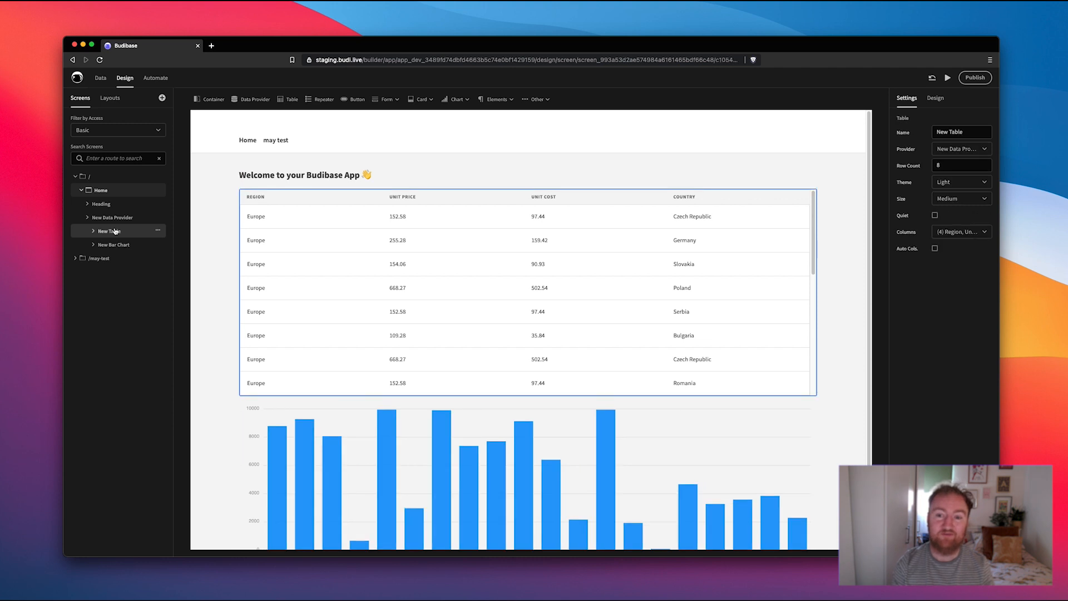
click(944, 166)
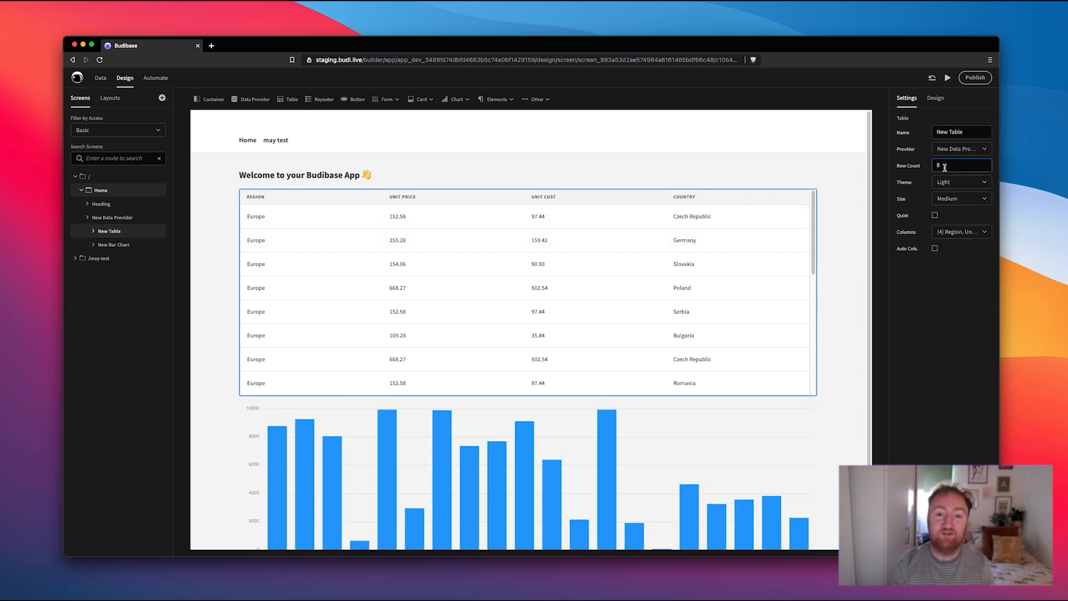
key(BackSpace)
text(20)
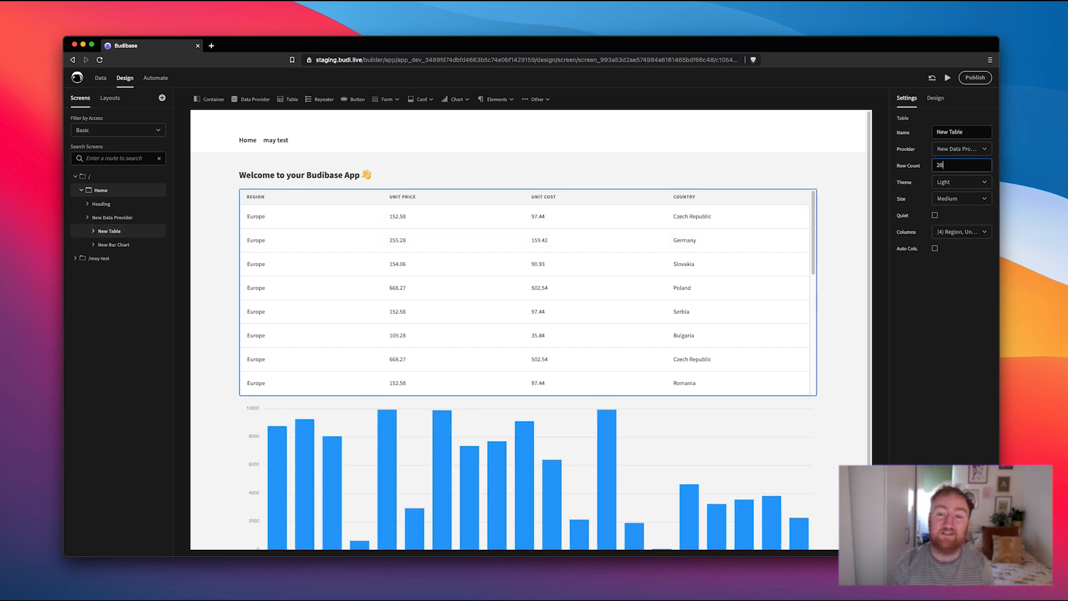
- Try the Dark and Darkest themes on New Table
click(949, 183)
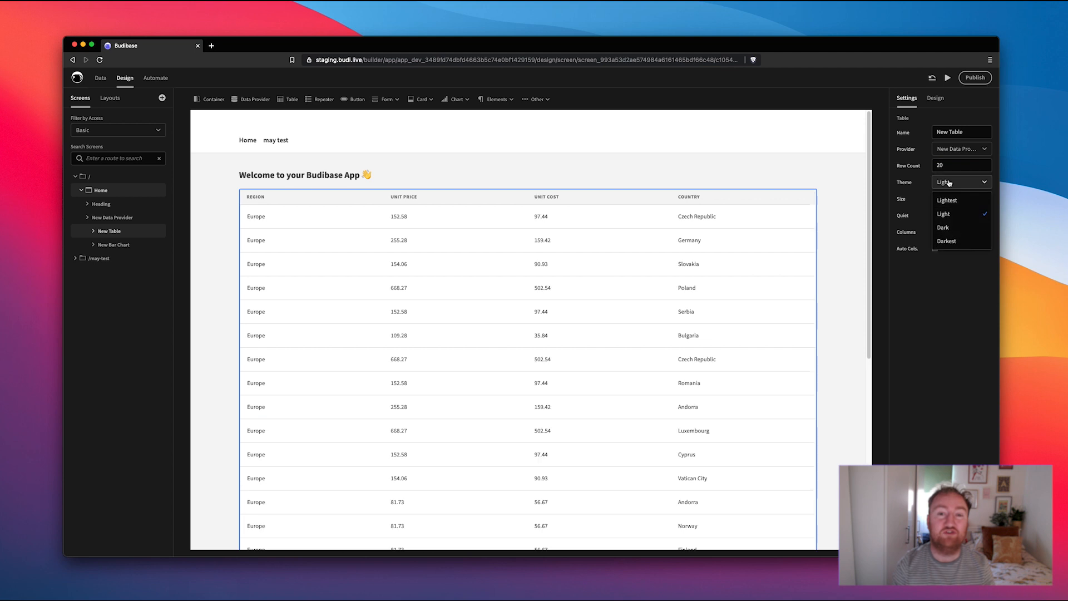
click(951, 227)
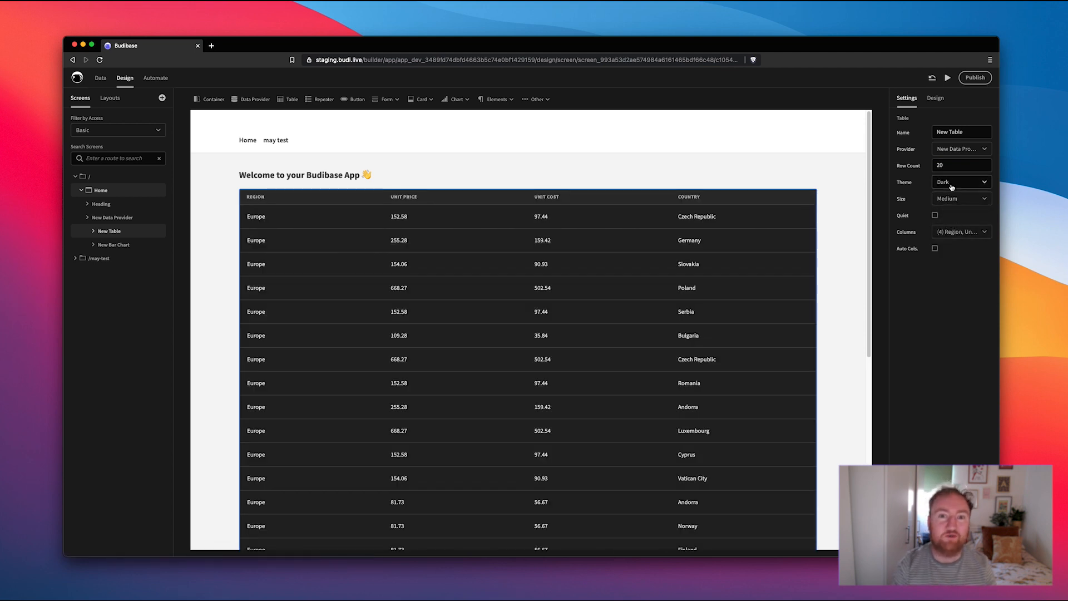
click(952, 183)
click(953, 241)
click(952, 183)
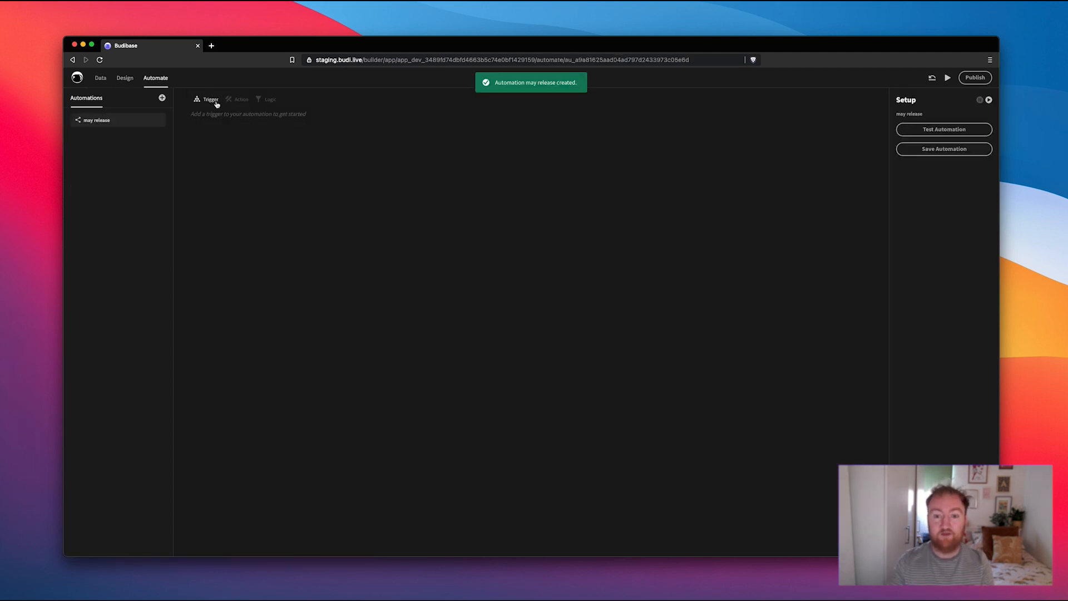
- Add a Row Created trigger and a Scripting action to the may release automation
click(213, 102)
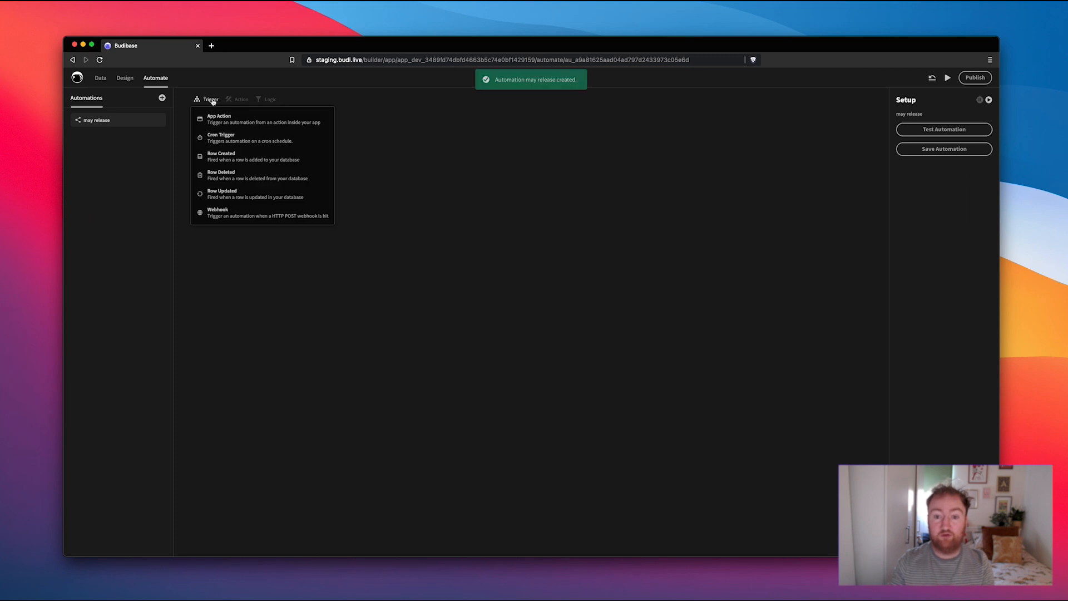
click(238, 141)
click(241, 99)
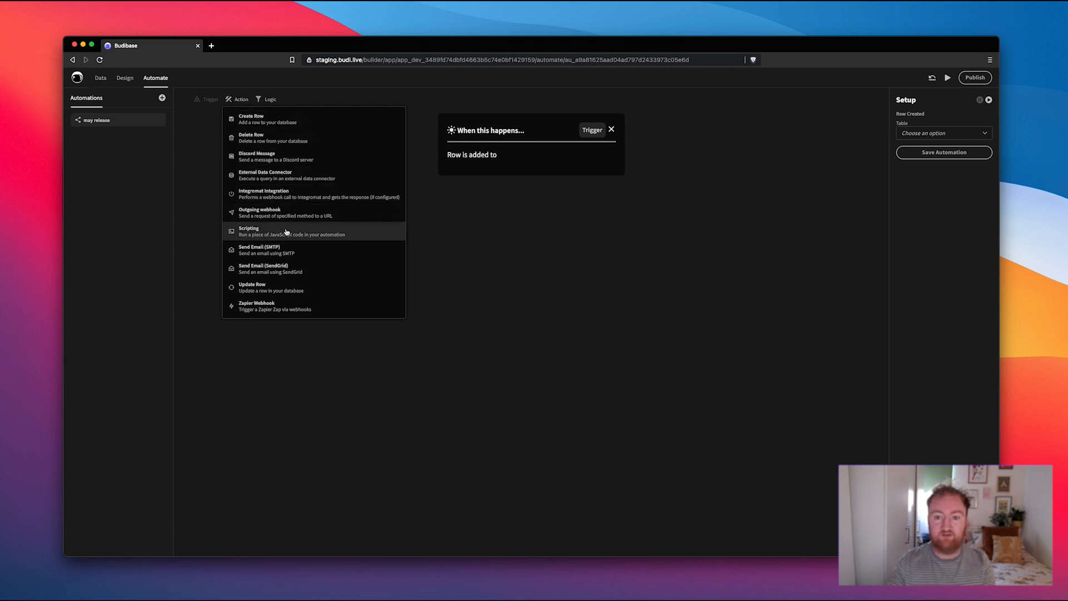
click(256, 231)
- Set the Row Created trigger's table to may test
click(513, 166)
click(942, 133)
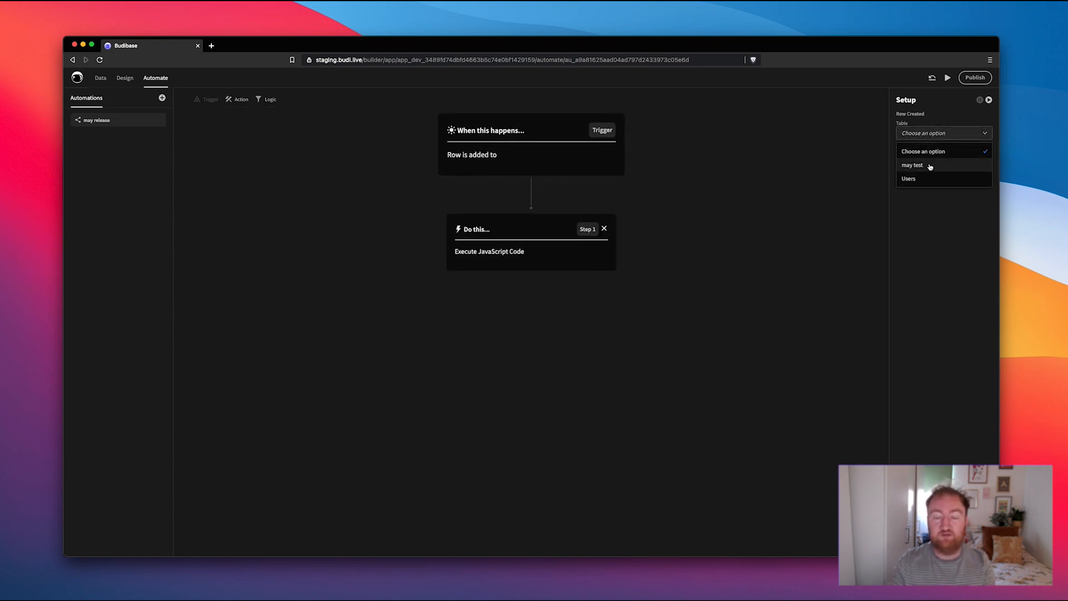
click(926, 166)
- Enter "add some javascript" as the code of the Execute JavaScript Code step and close the code editor
click(535, 249)
click(944, 132)
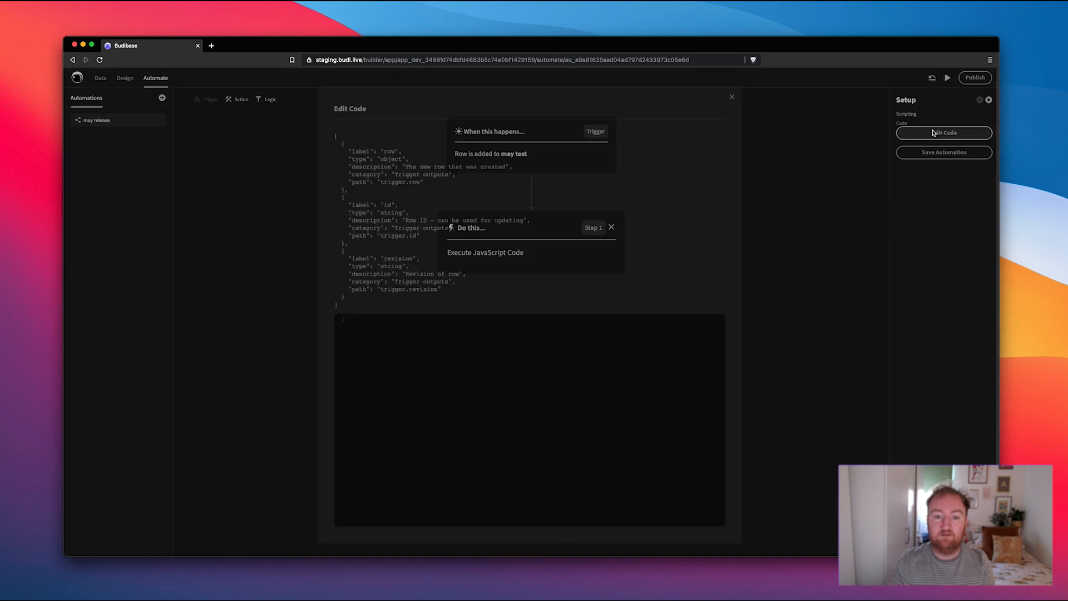
click(437, 334)
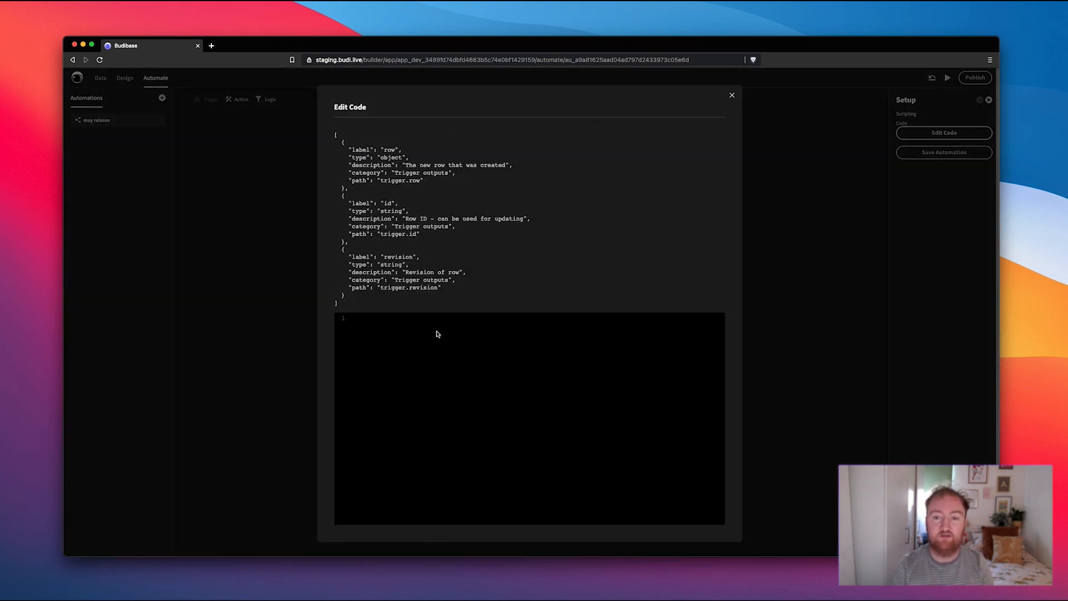
text(add some )
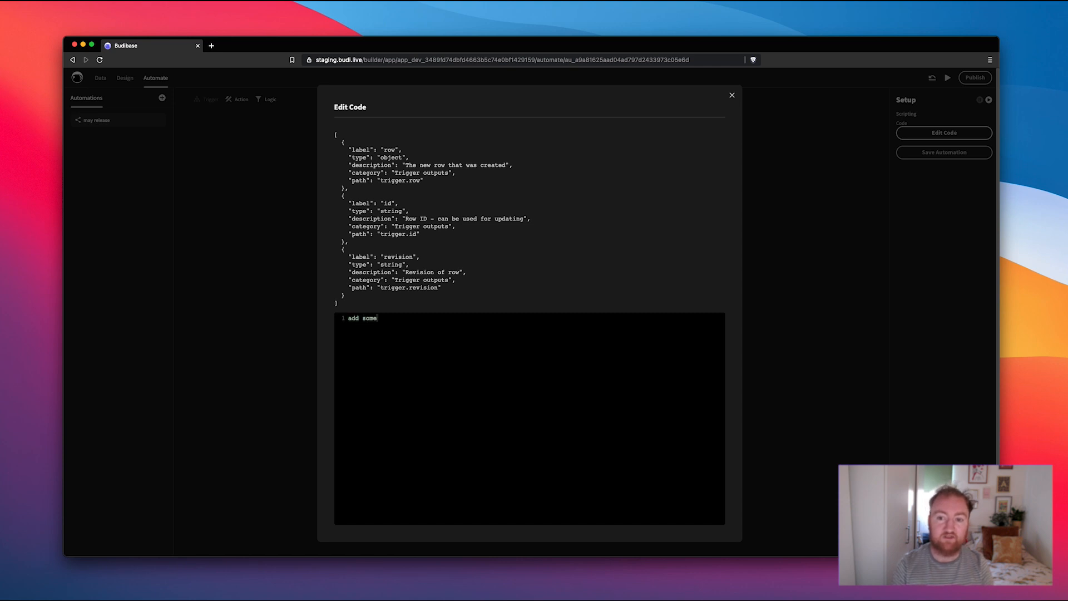
text(javascript)
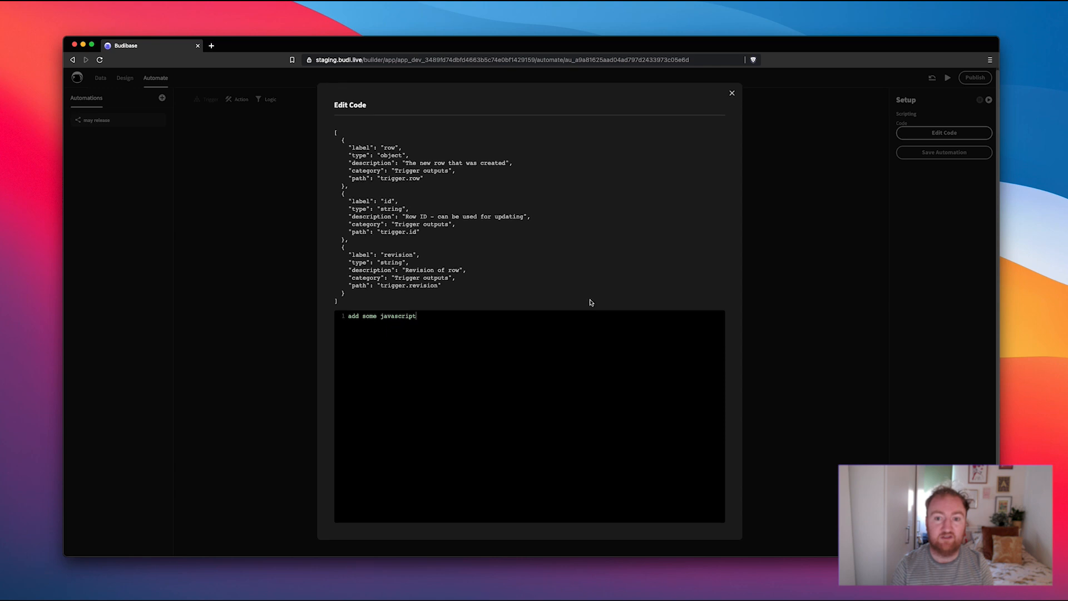
click(731, 95)
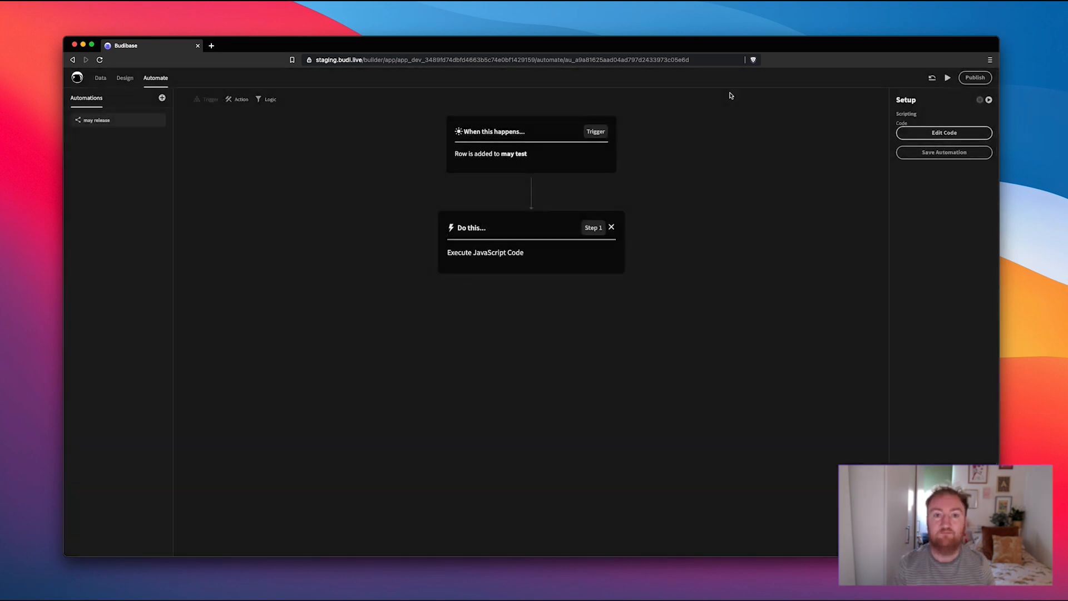
- Create a new automation named cron
click(161, 98)
text(cron)
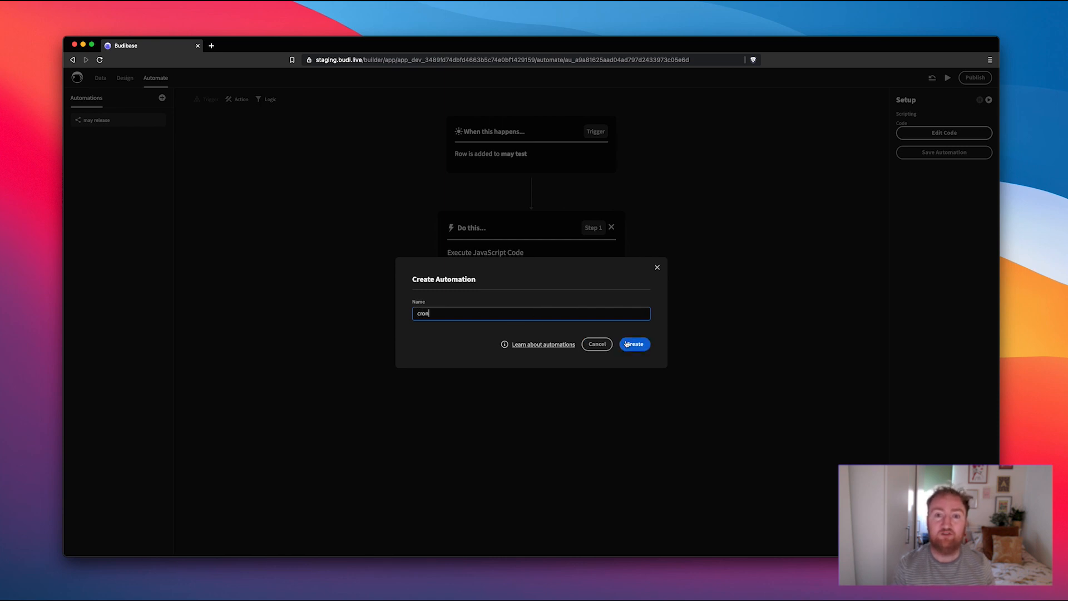
click(627, 344)
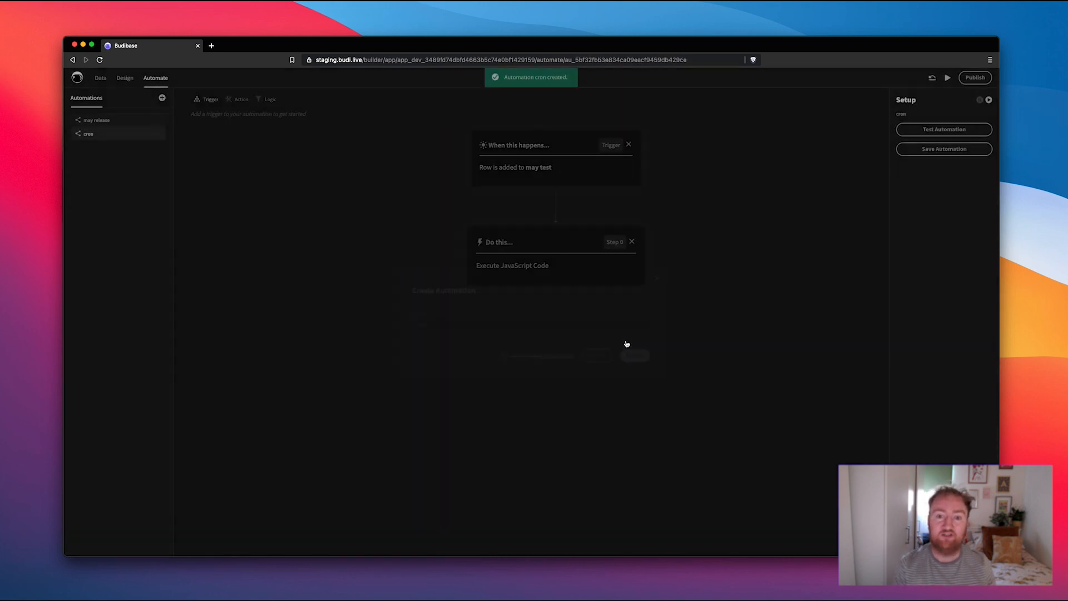
- Add a Cron Trigger to the cron automation and set its schedule preset to Every Morning at 8AM
click(212, 99)
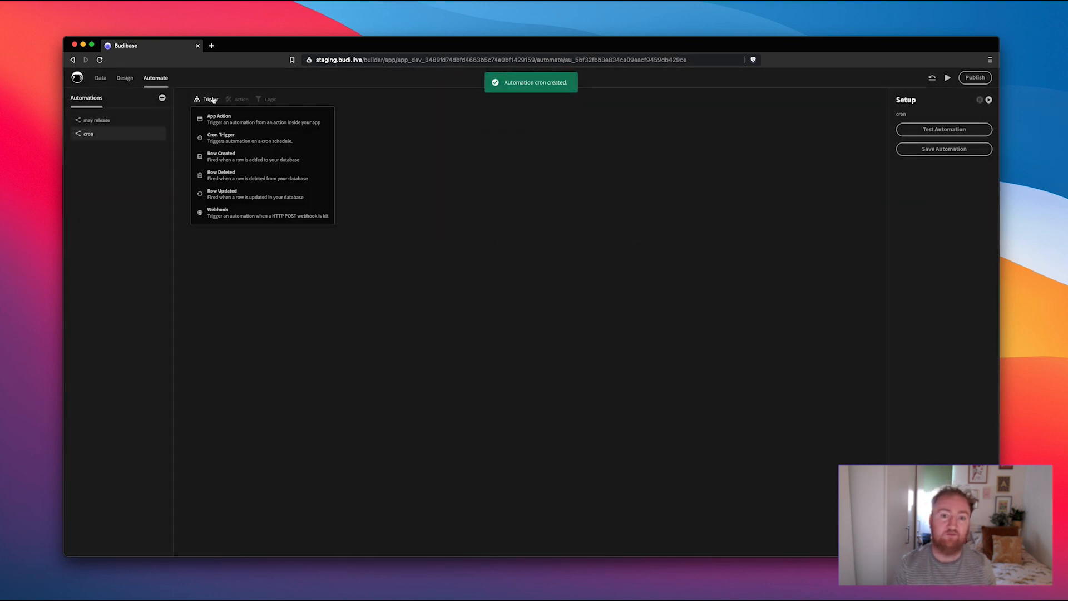
click(230, 137)
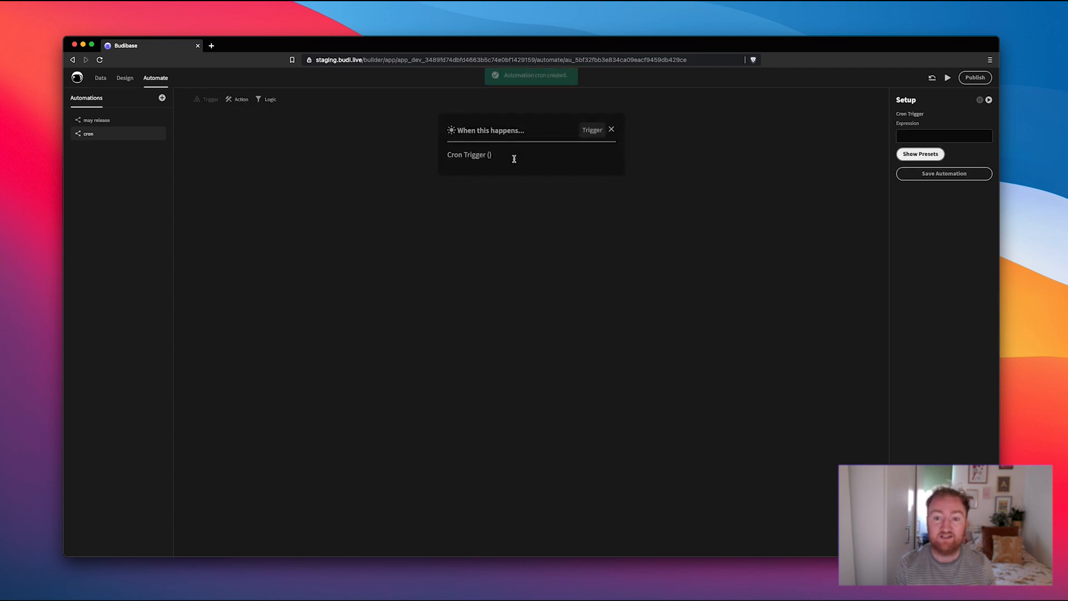
click(912, 156)
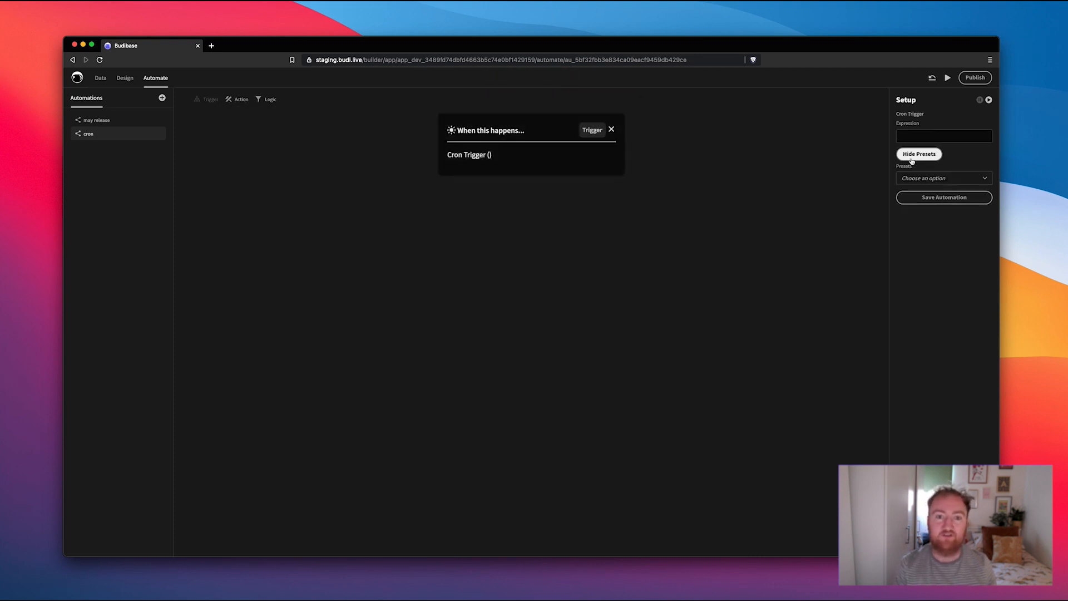
click(920, 178)
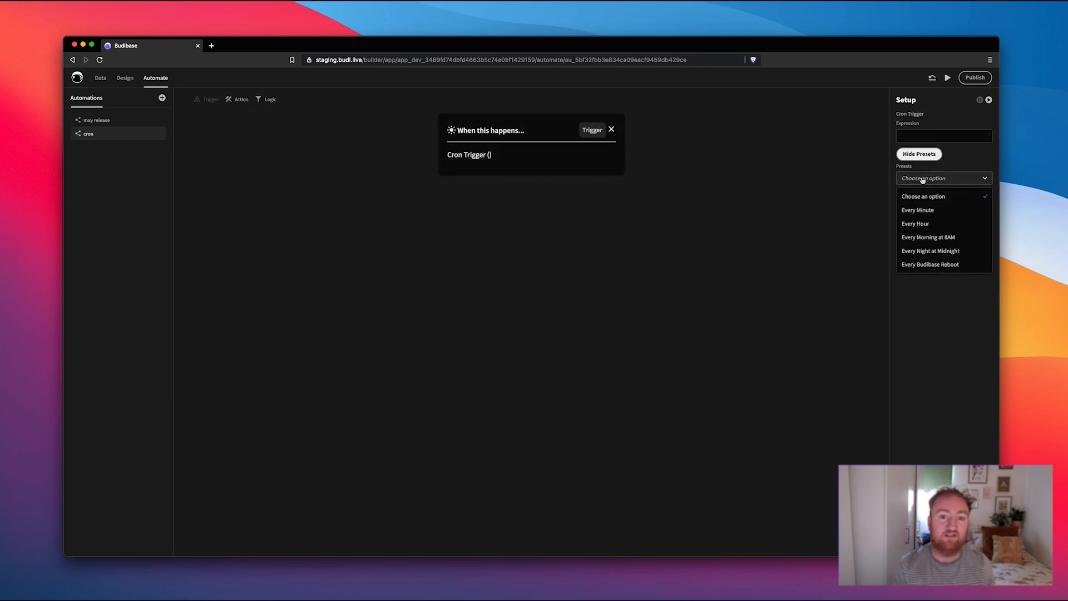
click(928, 238)
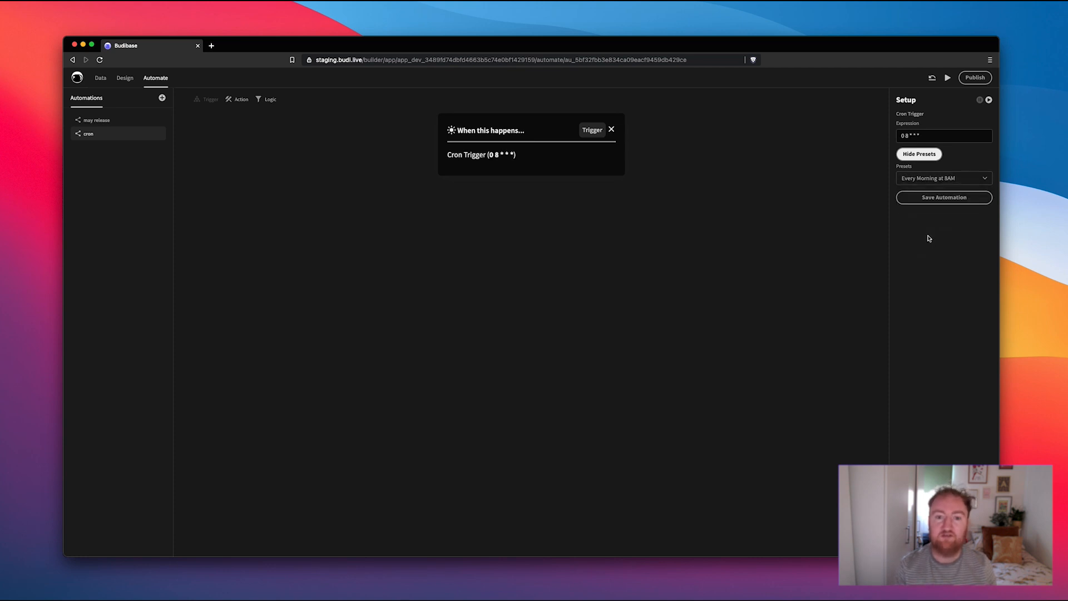